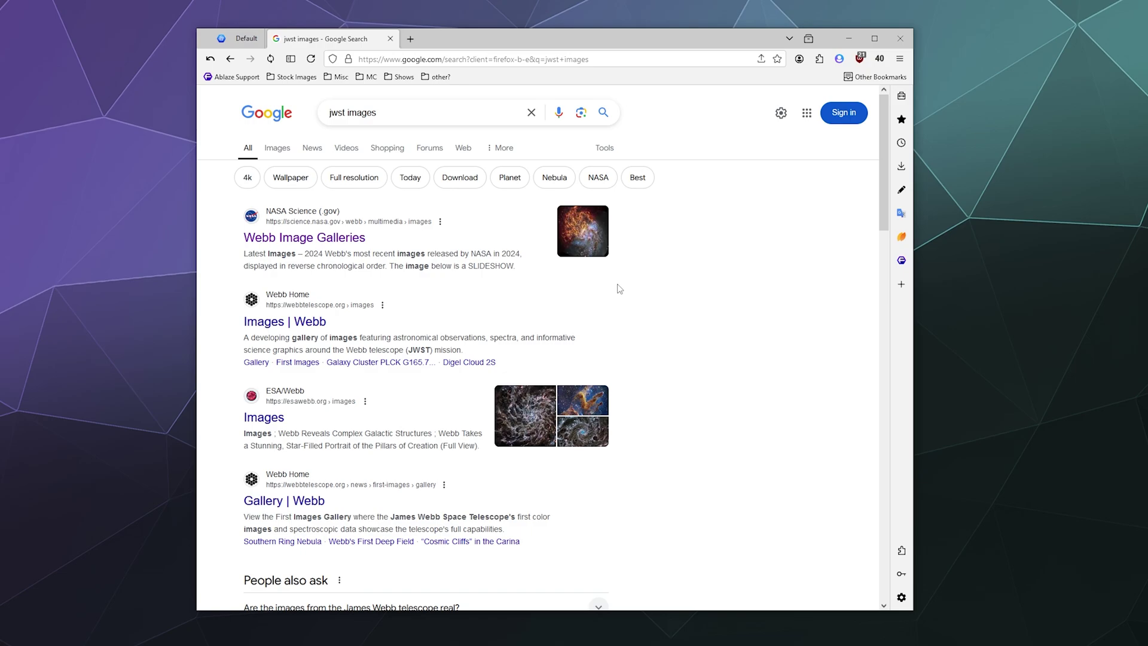
click(320, 238)
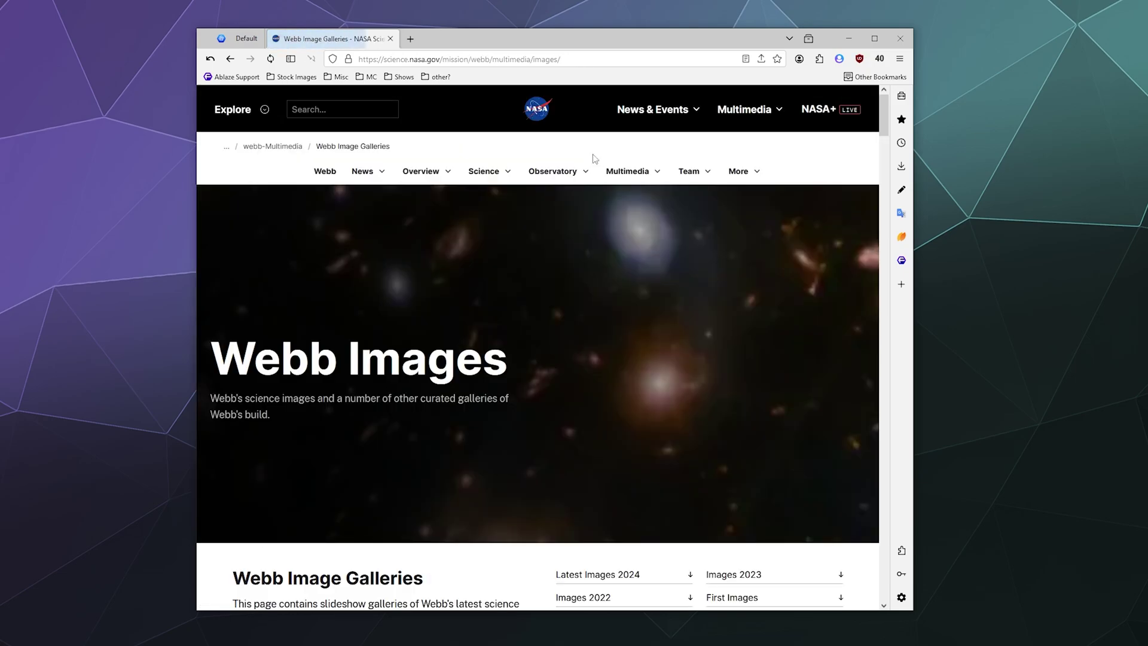
scroll(572, 209, down, 7)
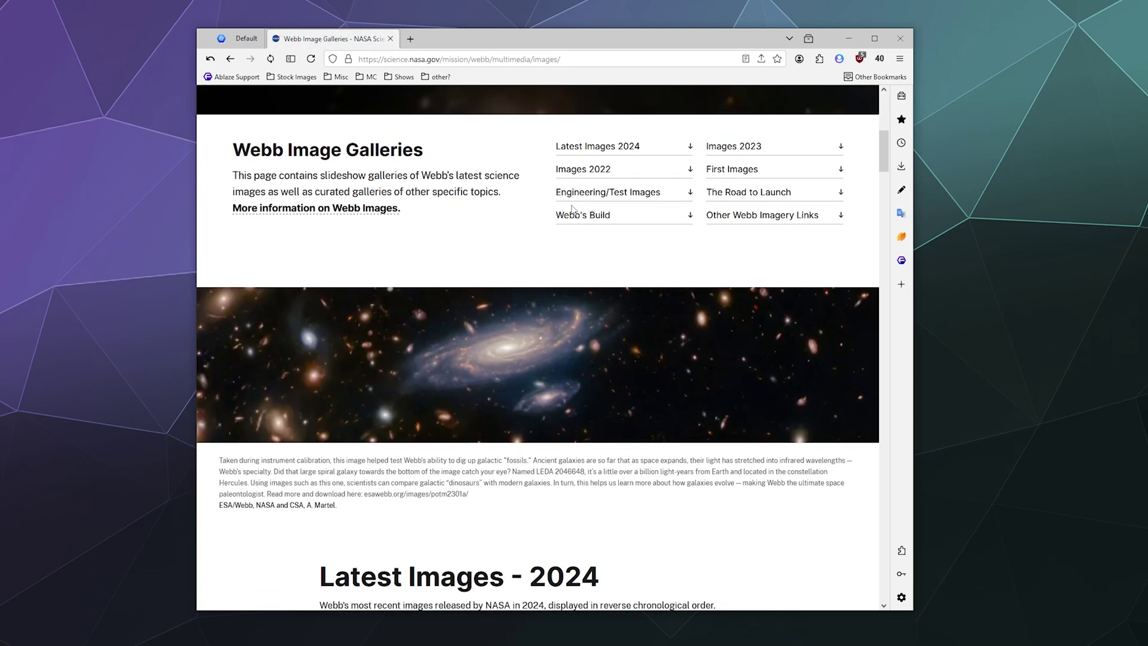
scroll(572, 209, down, 9)
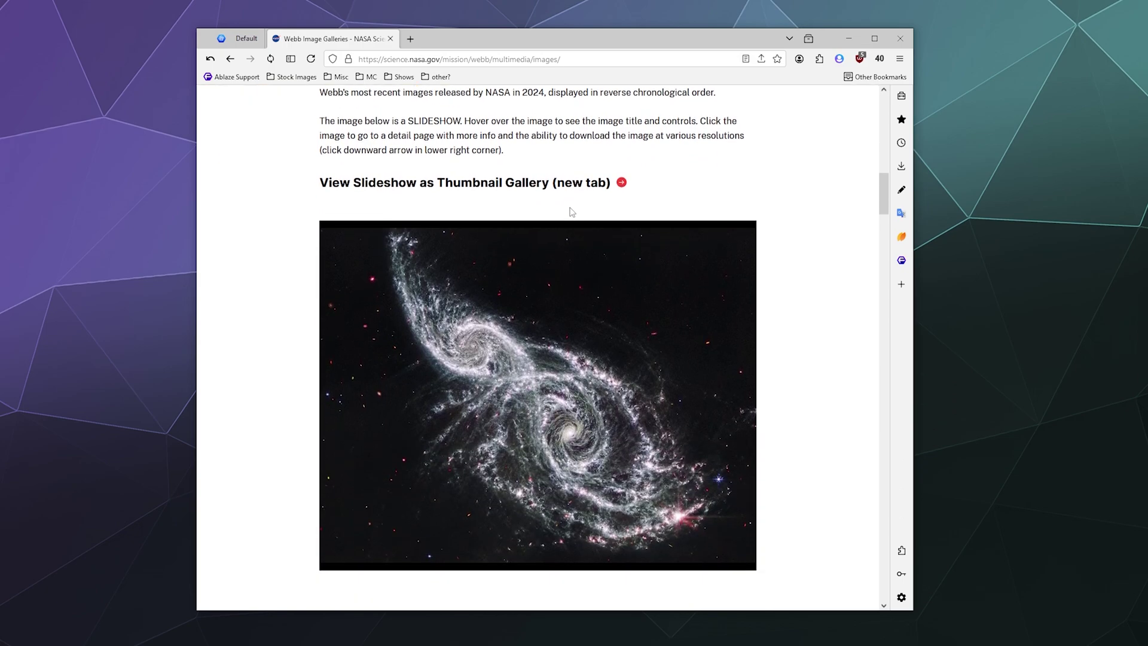
mouse_move(725, 403)
scroll(805, 384, down, 3)
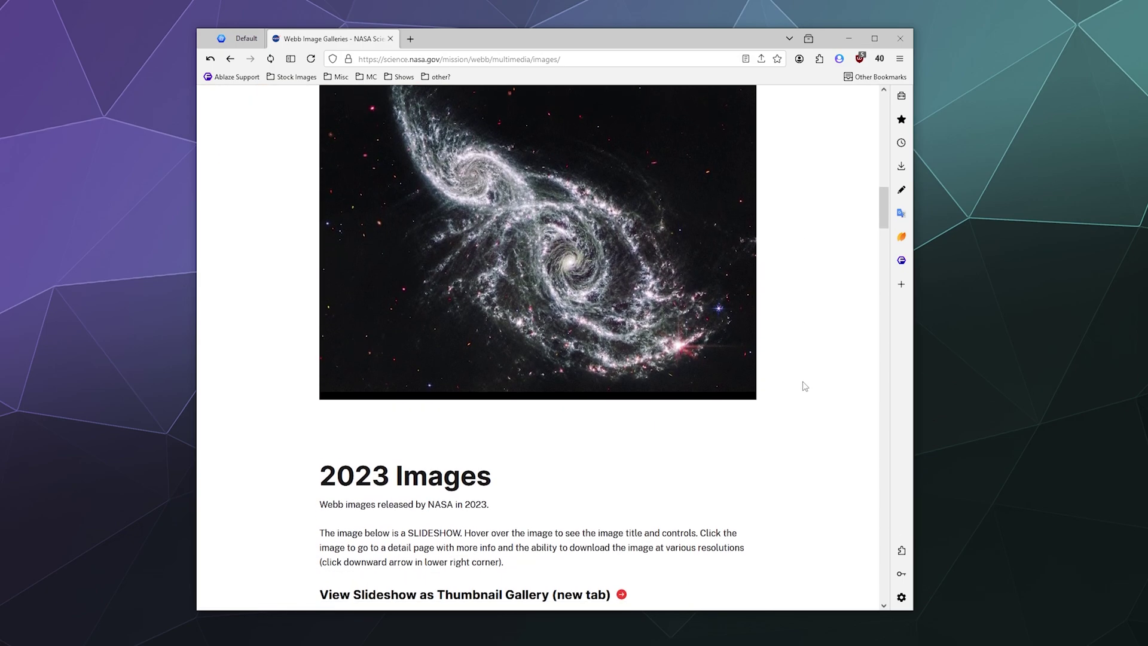
scroll(764, 390, up, 1)
click(737, 309)
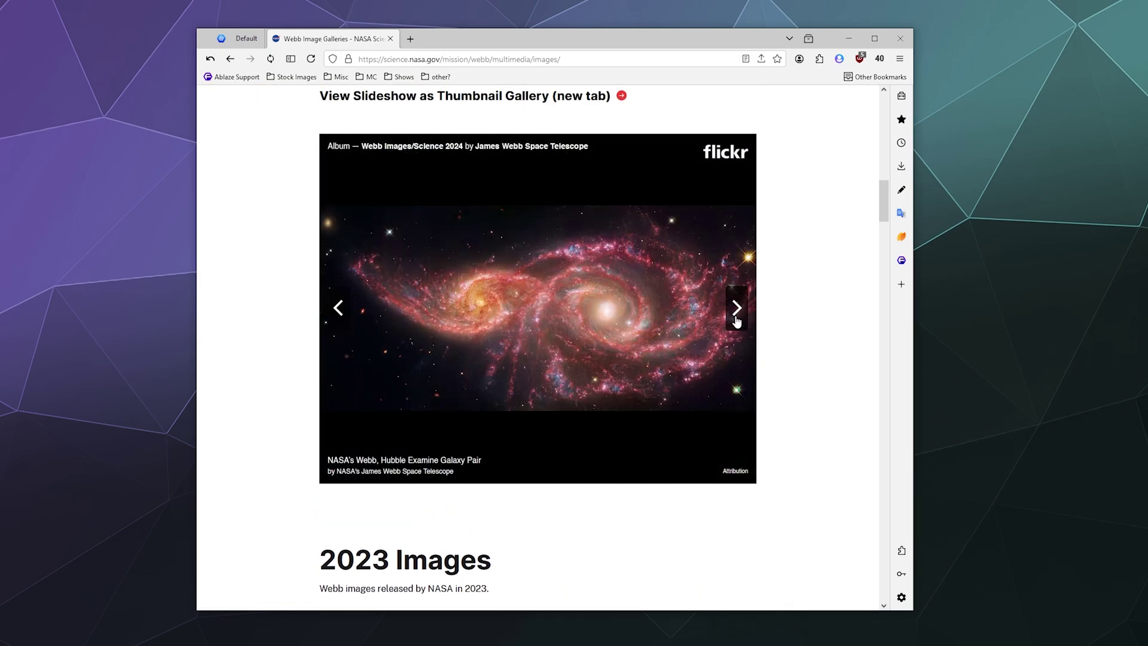
click(737, 317)
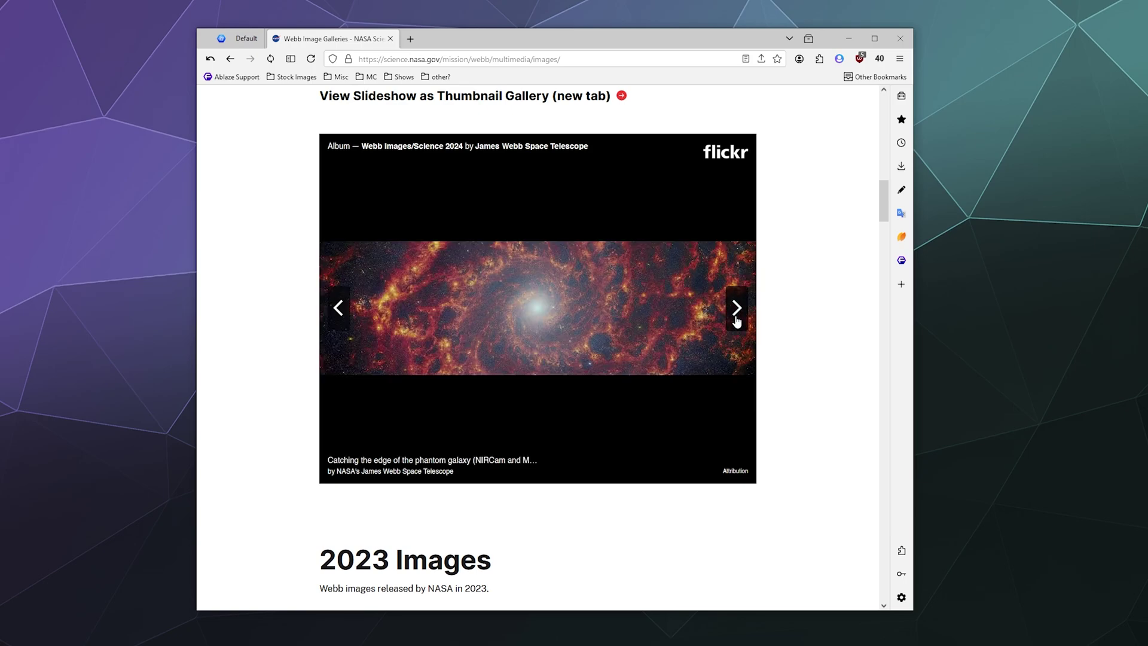
click(737, 317)
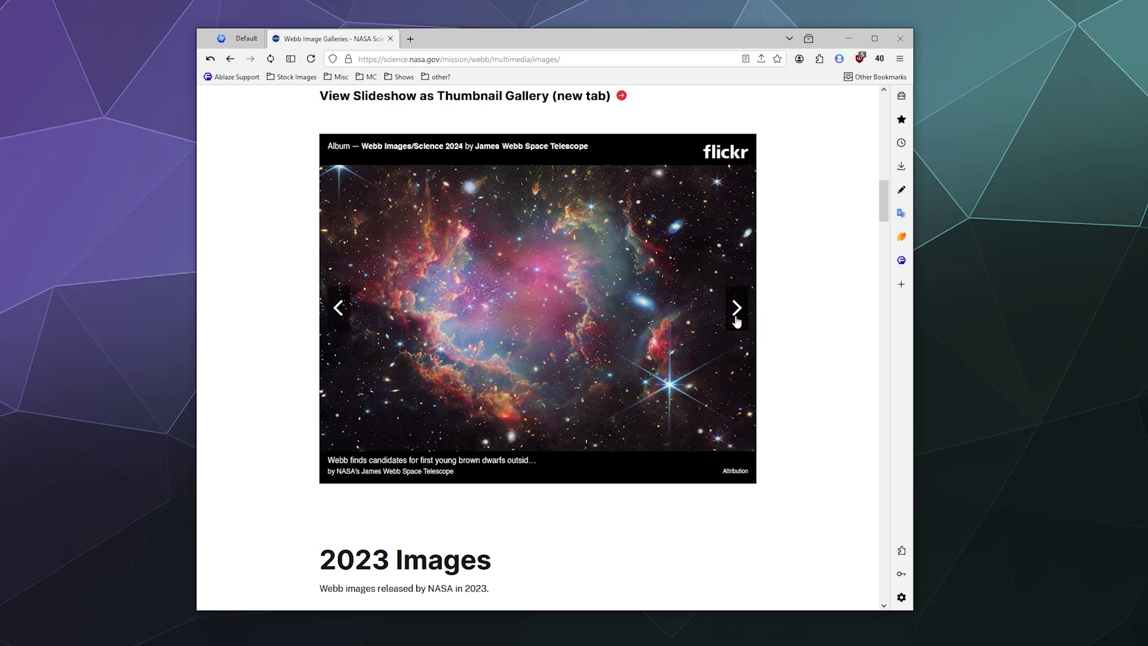
click(736, 320)
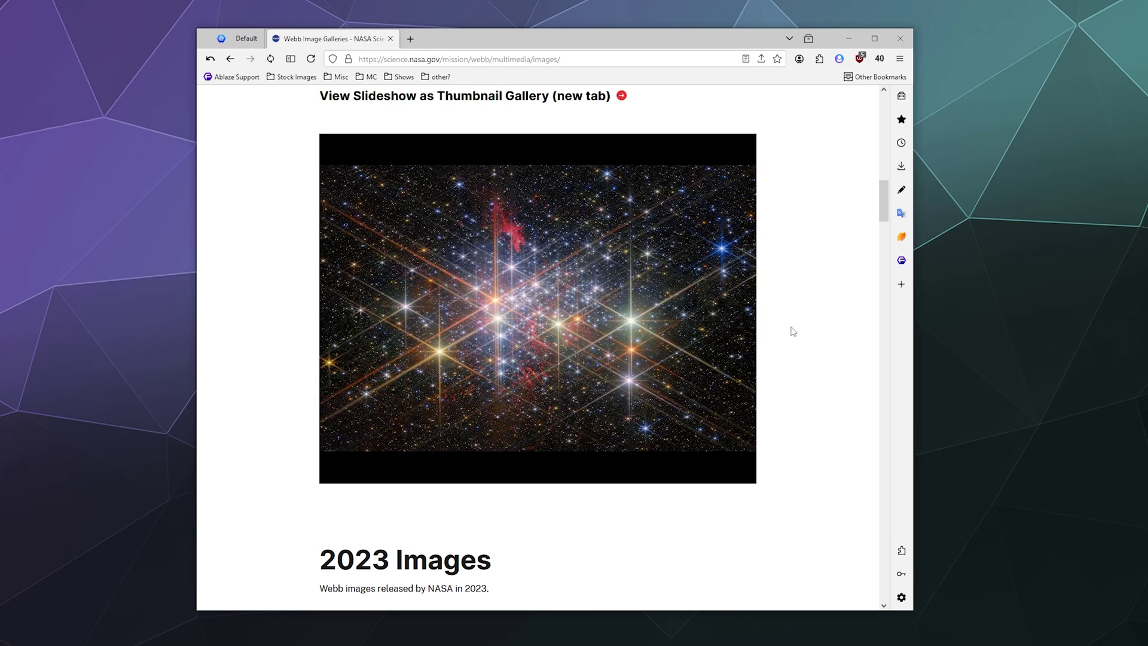
scroll(792, 331, up, 15)
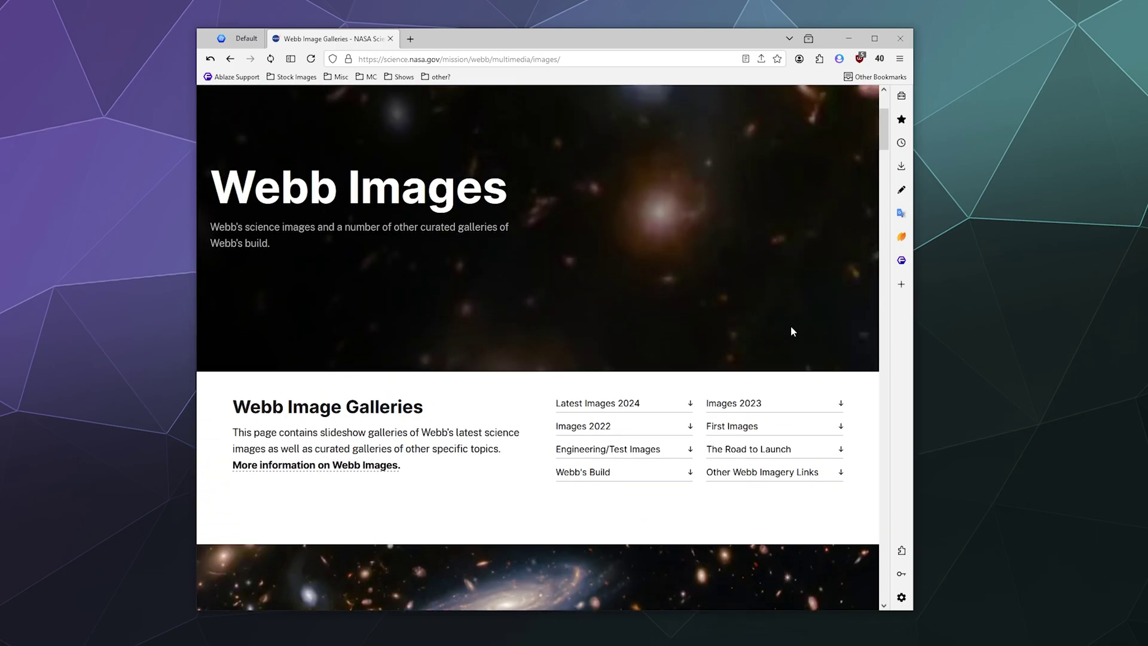
scroll(791, 331, up, 3)
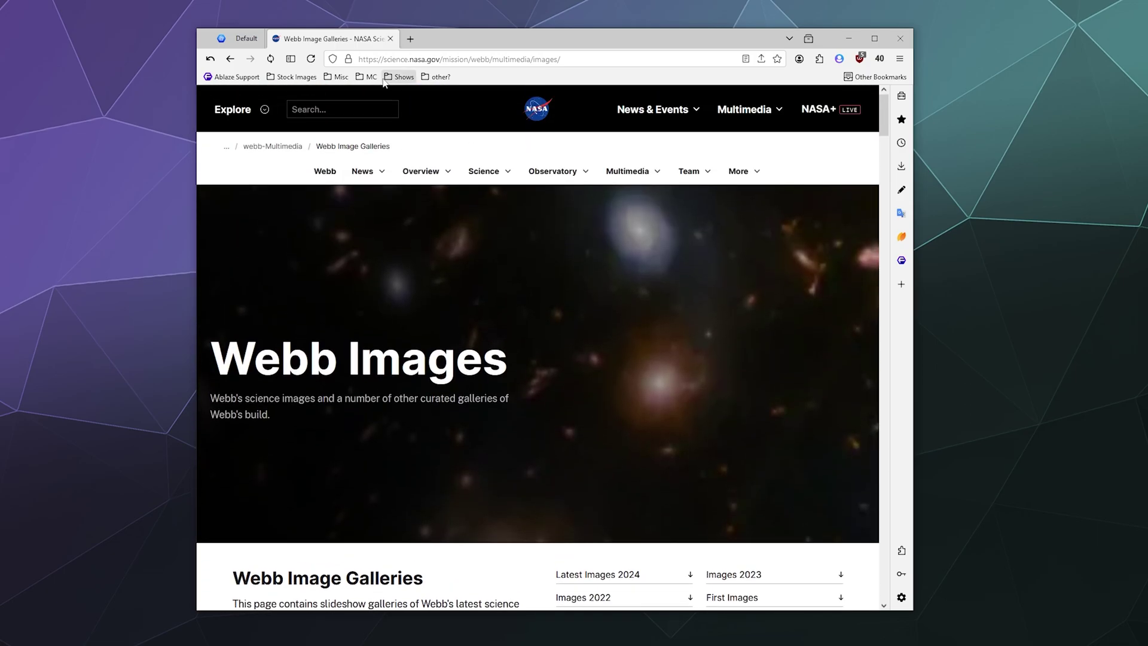
click(229, 58)
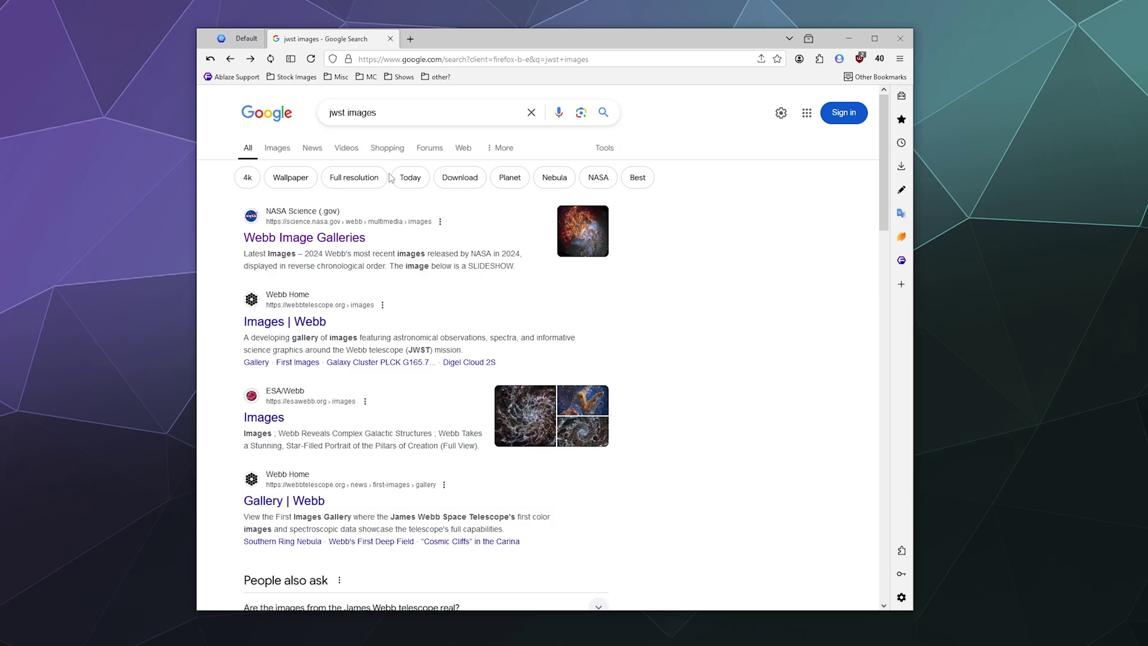
click(251, 59)
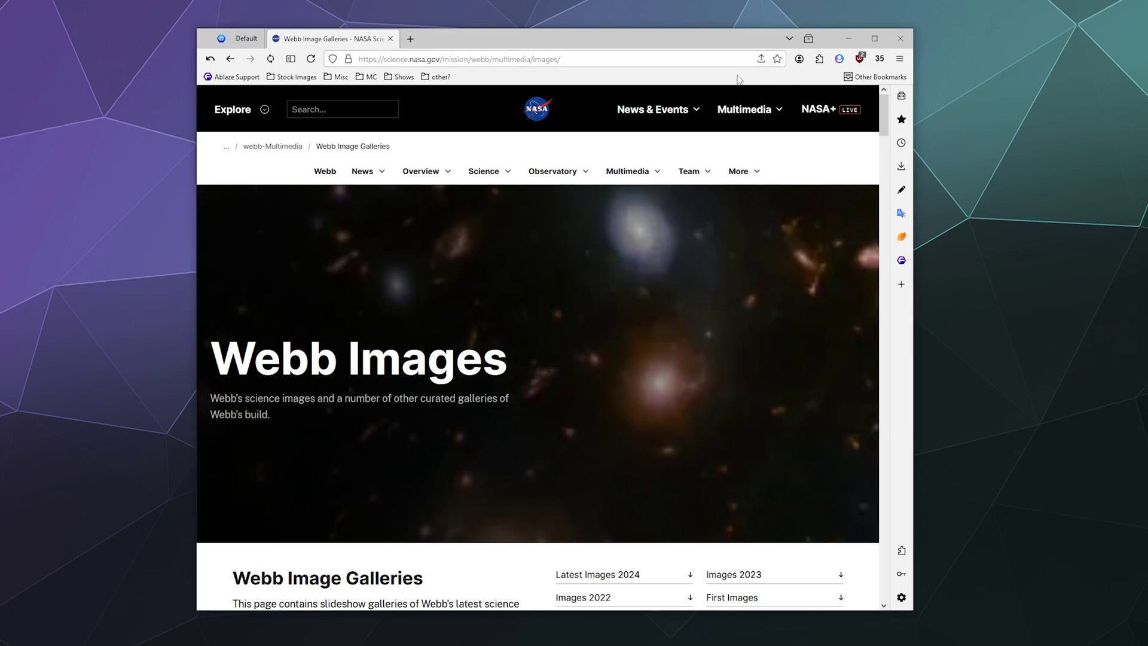
click(776, 59)
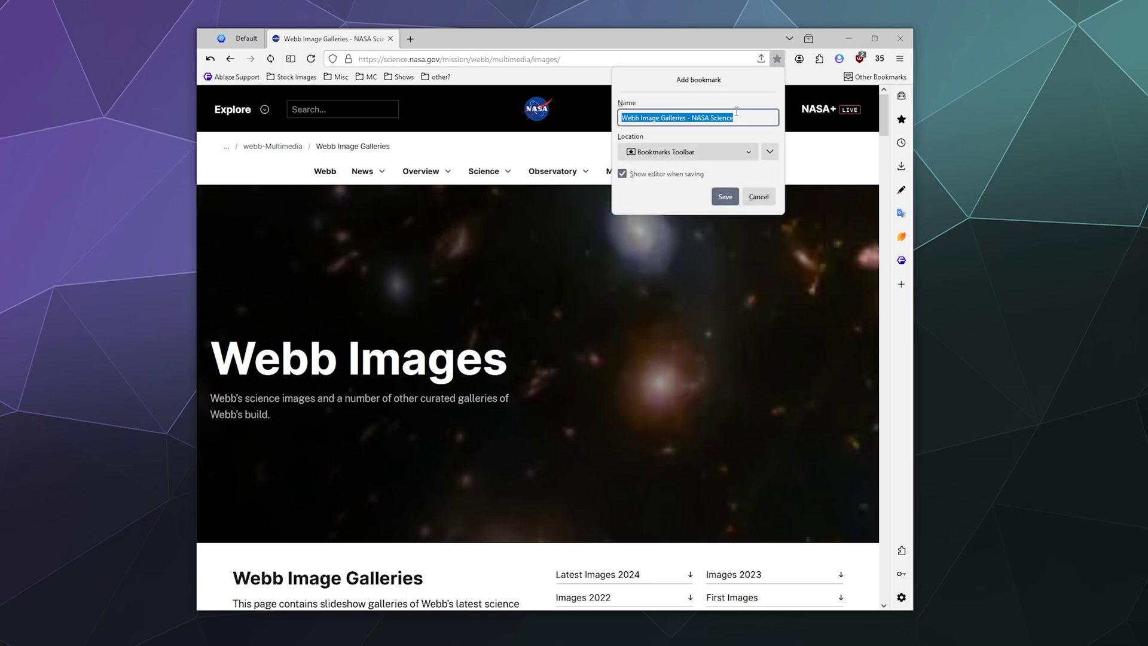
click(722, 153)
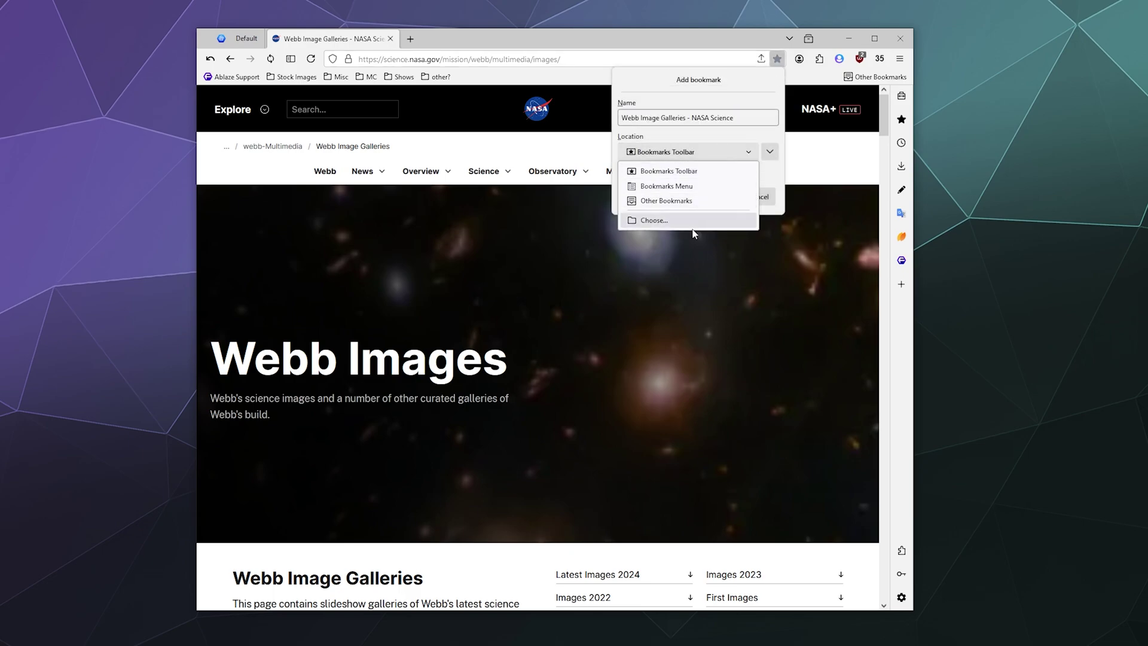
click(685, 172)
click(770, 152)
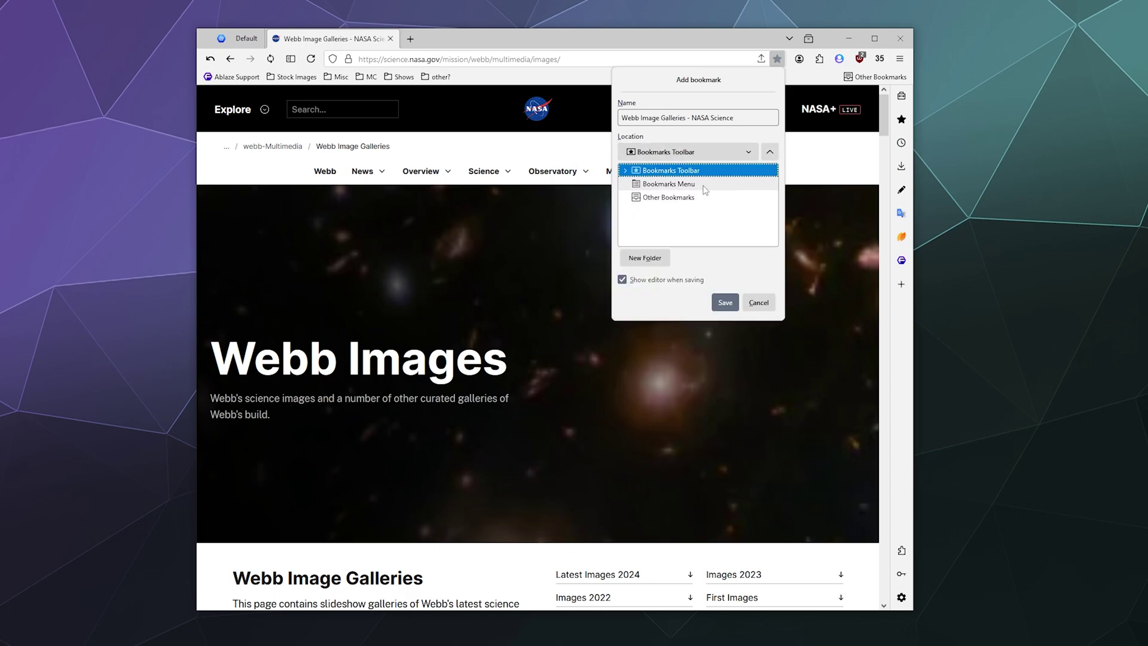
click(625, 171)
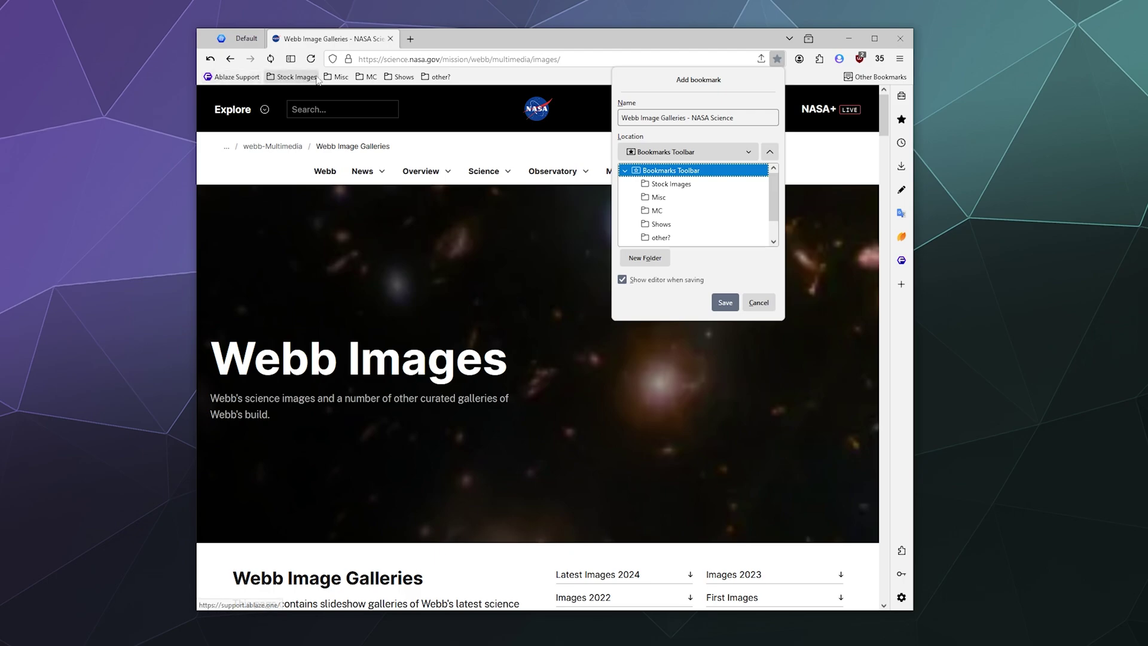
click(760, 303)
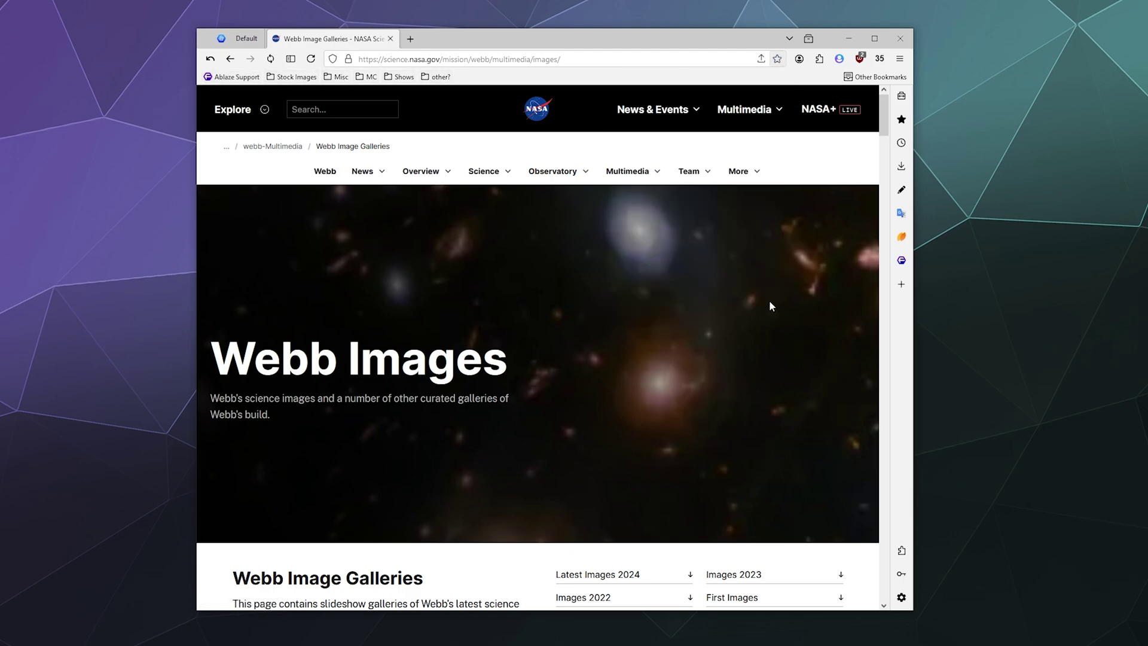
- Add a new folder named 'Cool Space Stuff' to the bookmarks toolbar
right_click(475, 80)
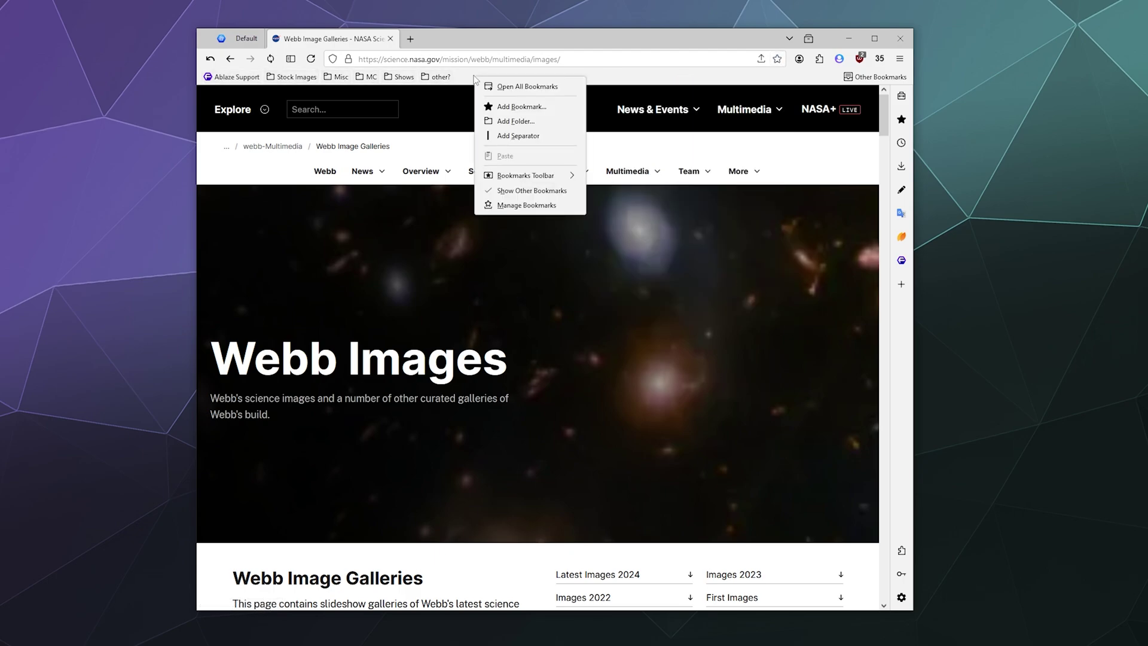
click(512, 121)
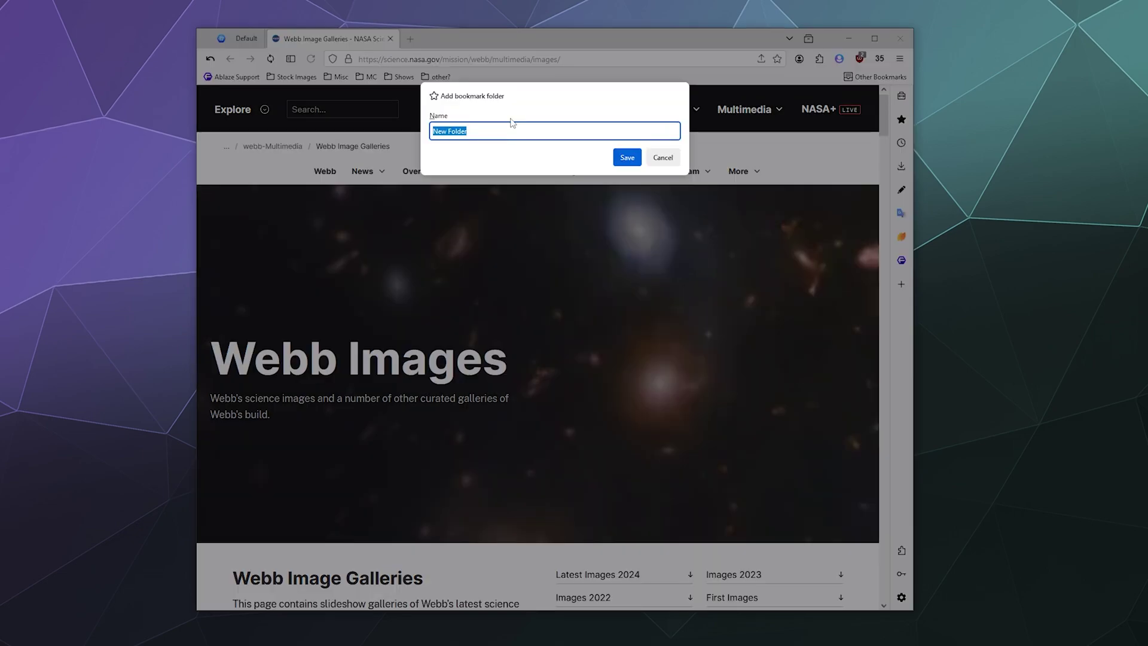
text(Cool Space Stuff)
key(Return)
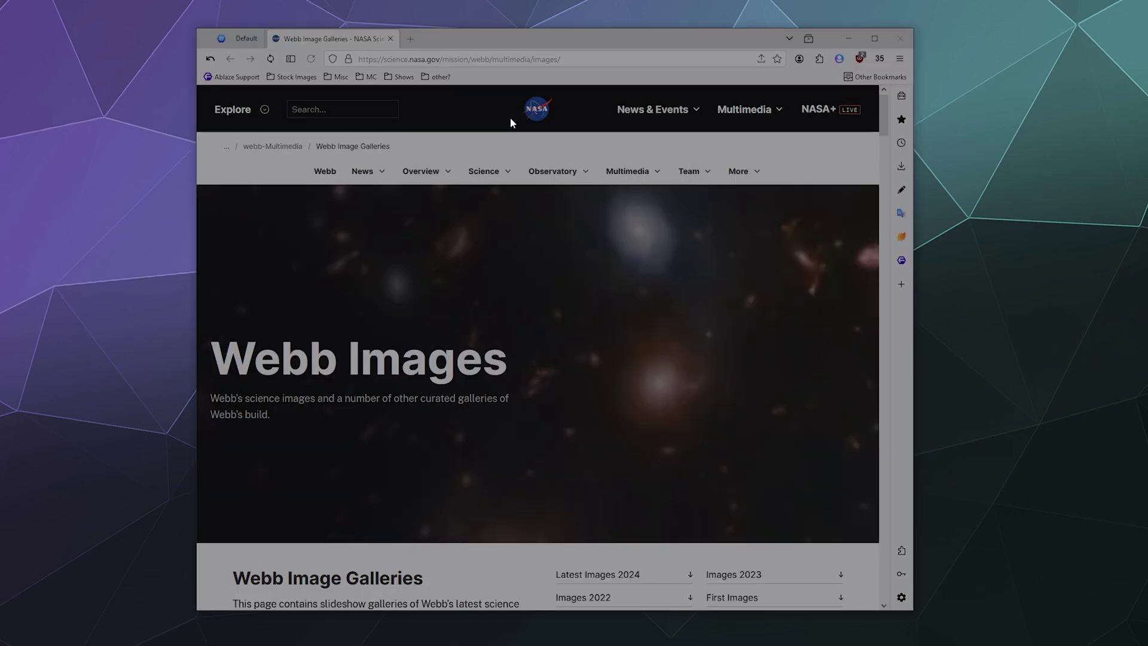
- Bookmark the Webb Image Galleries page into the Cool Space Stuff folder
click(777, 57)
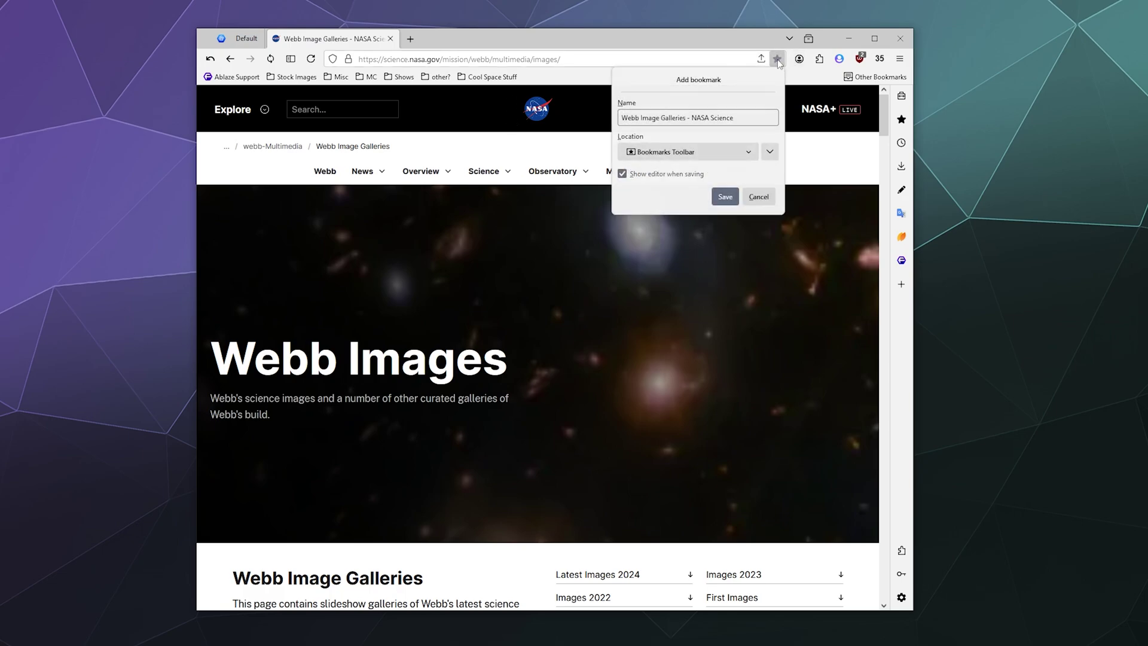
click(766, 153)
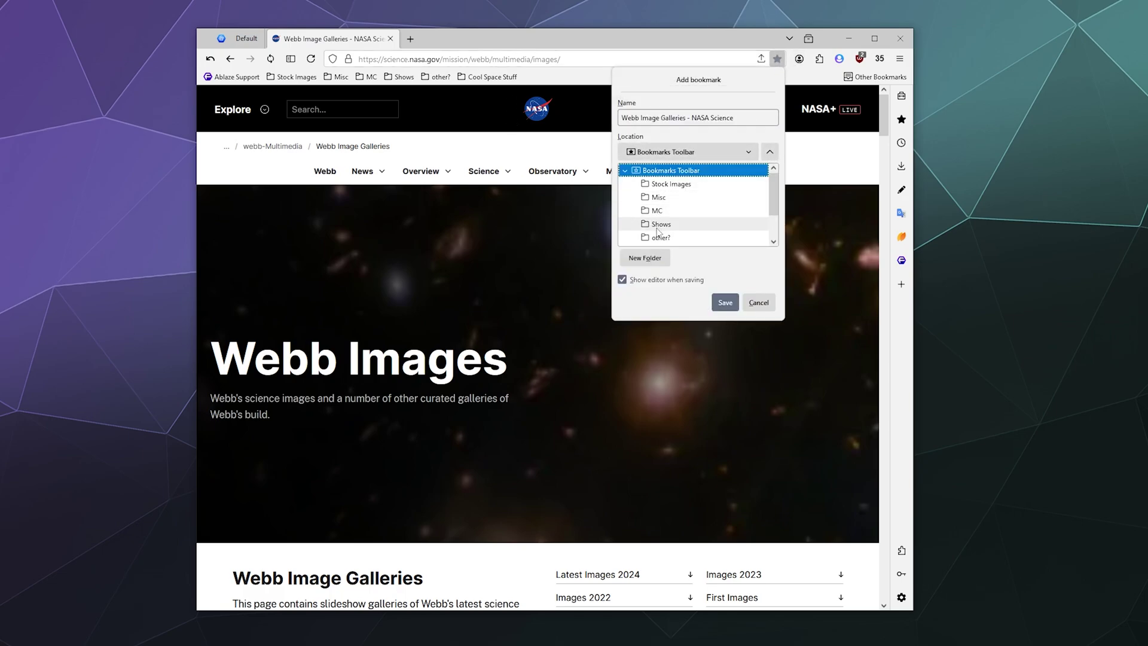
scroll(670, 223, down, 1)
click(672, 210)
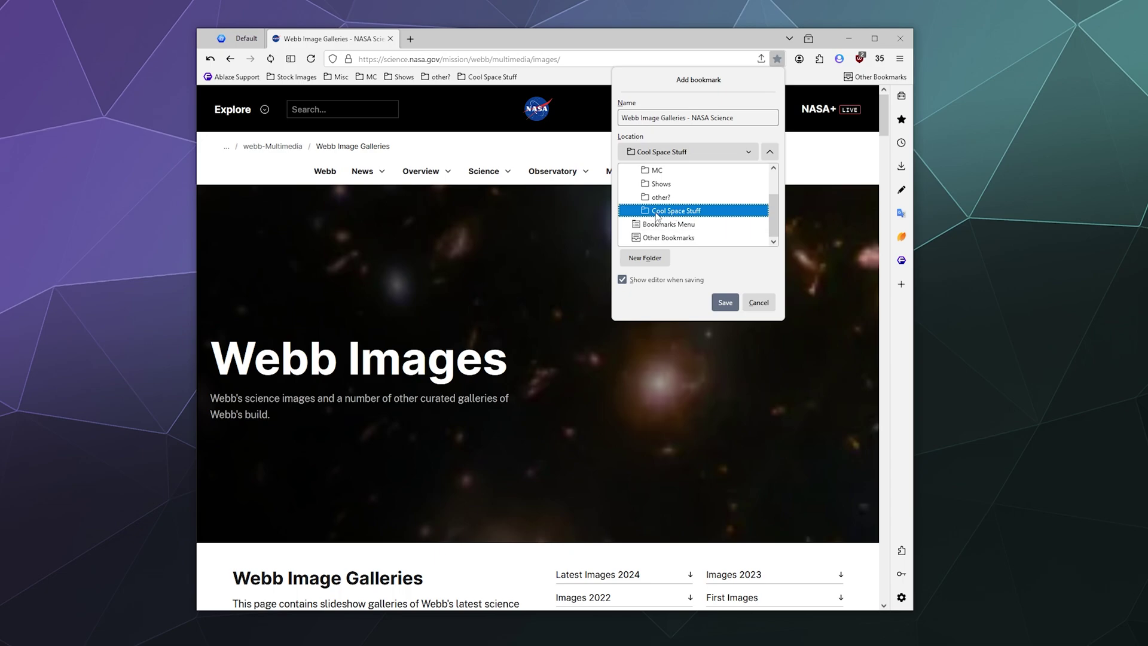
click(724, 303)
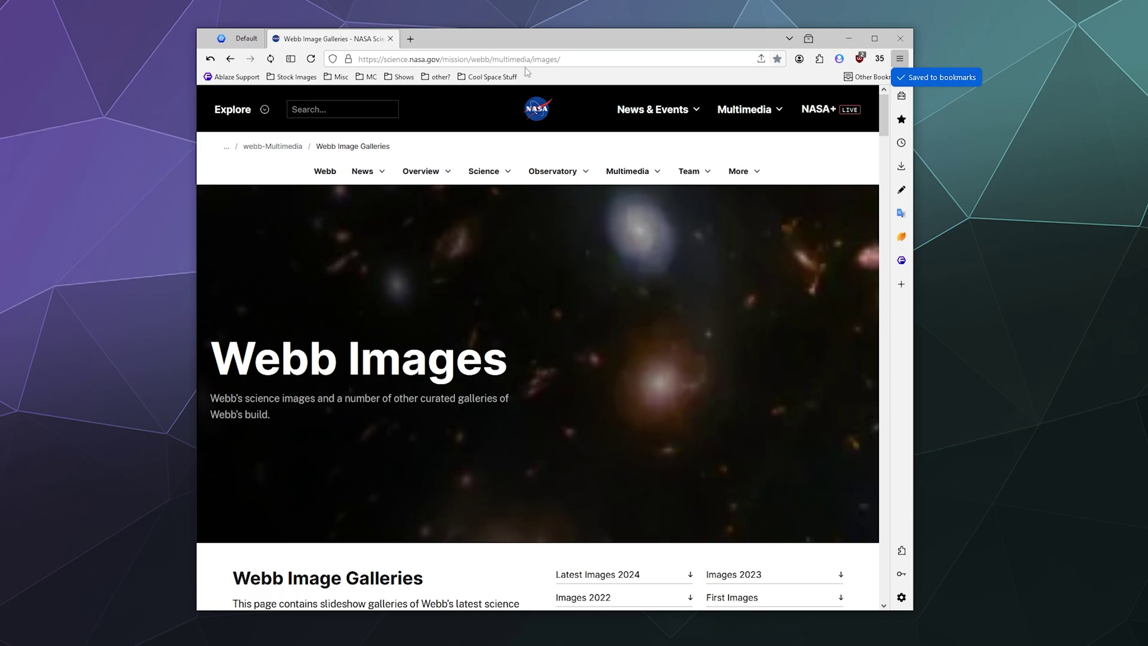
- Open the Webb Image Galleries bookmark from the Cool Space Stuff toolbar folder
click(487, 76)
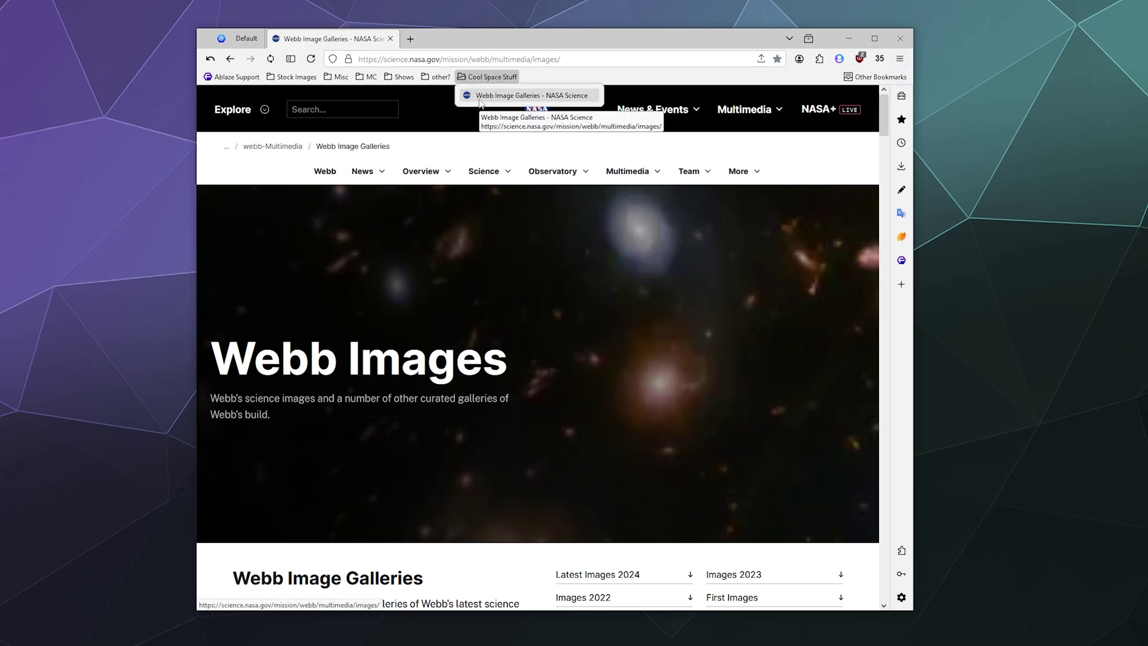
click(481, 99)
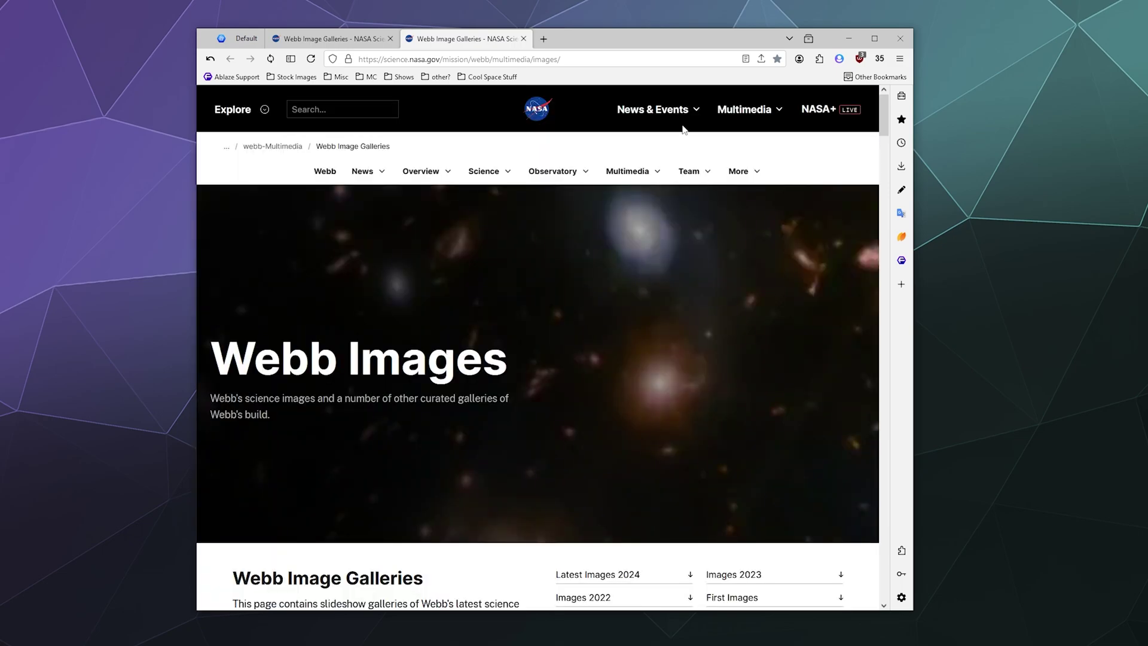
click(504, 79)
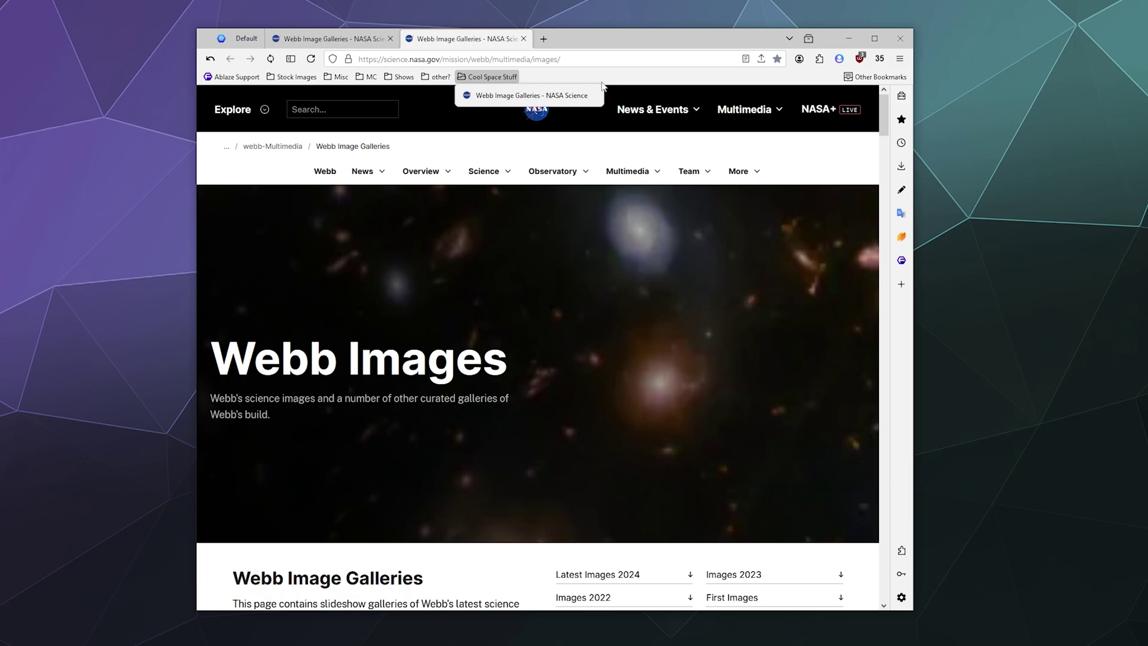
click(673, 83)
- Remove the Webb Image Galleries bookmark through the star's Edit bookmark panel
click(778, 59)
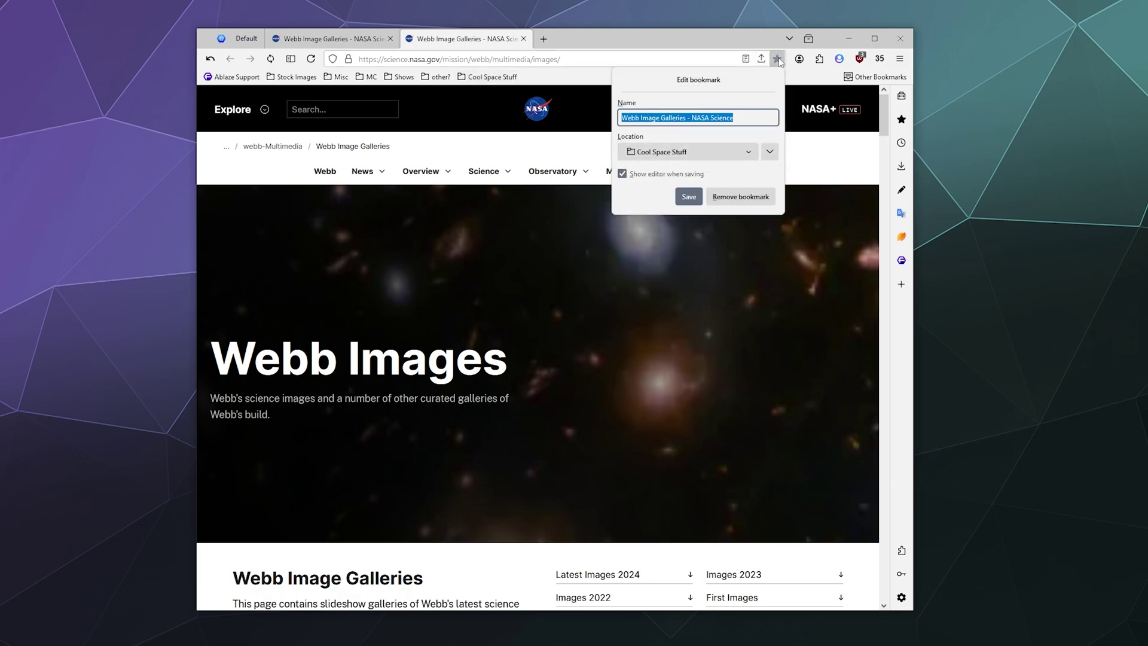
click(733, 199)
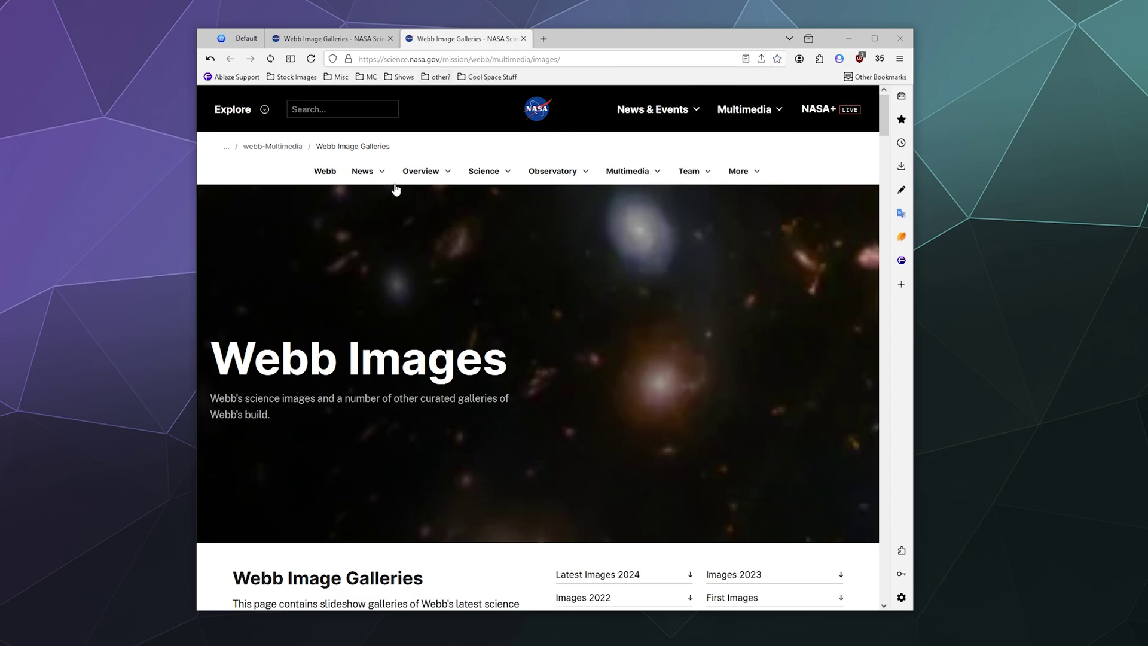
- Delete the New Old Stock bookmark from Stock Images, then delete the Cool Space Stuff folder
click(296, 77)
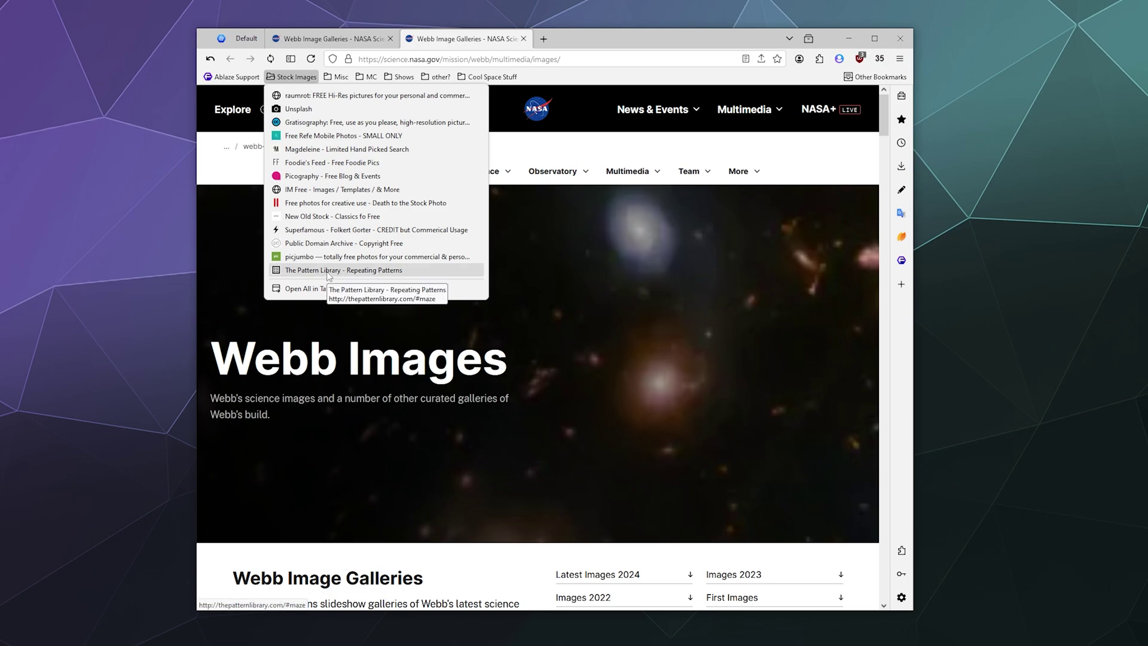
right_click(324, 216)
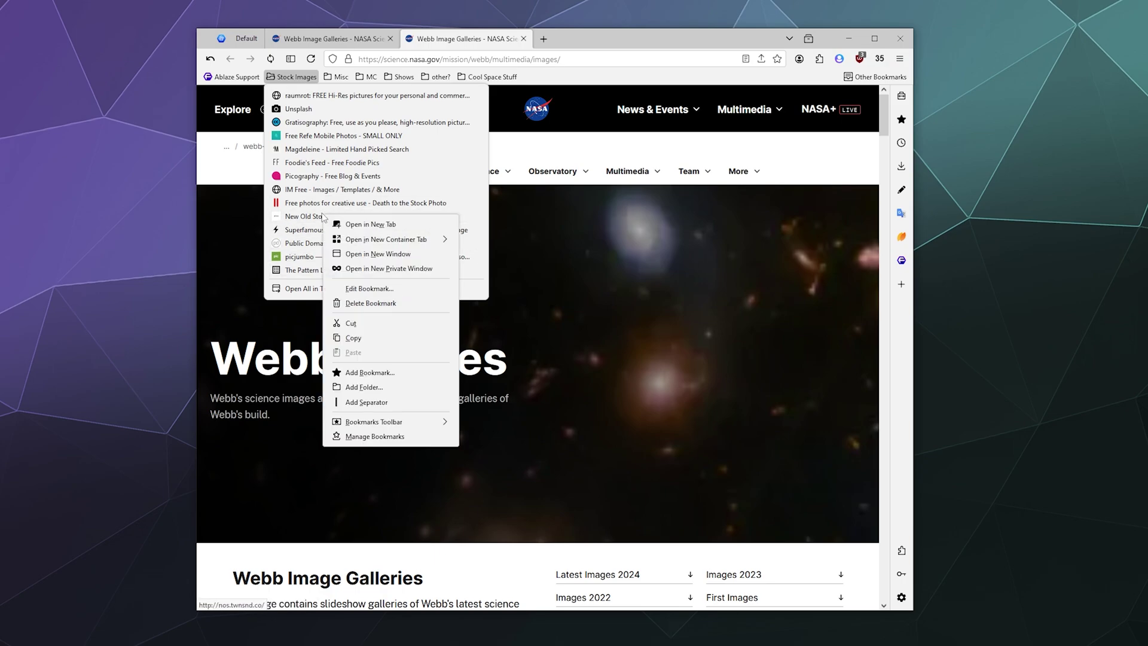
click(366, 304)
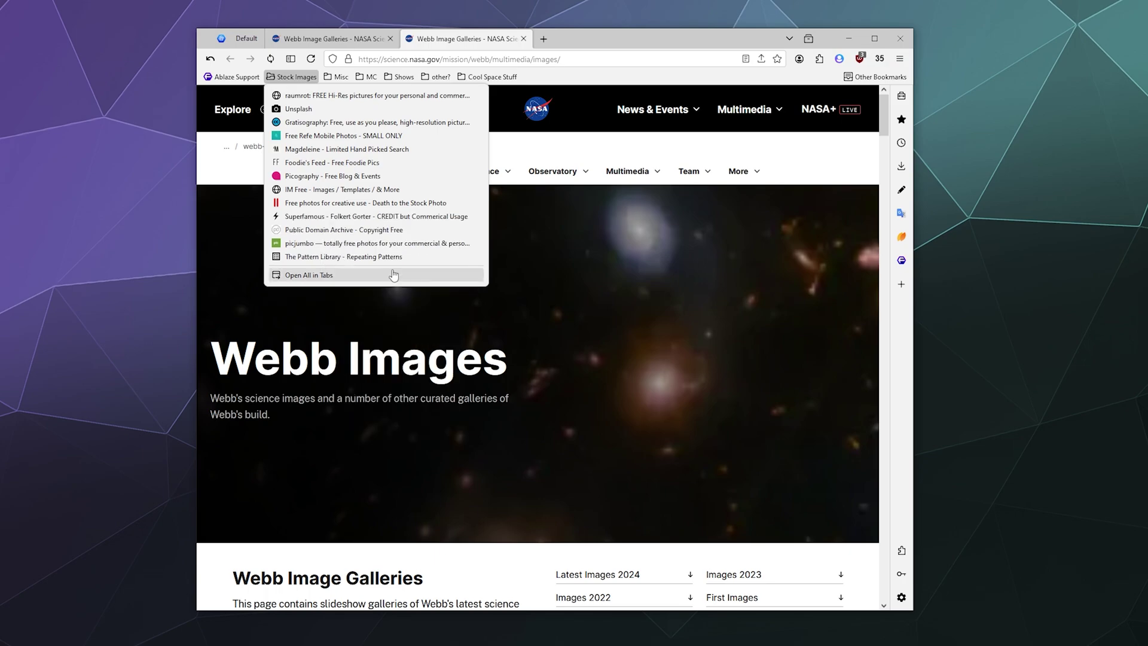
click(611, 147)
right_click(513, 77)
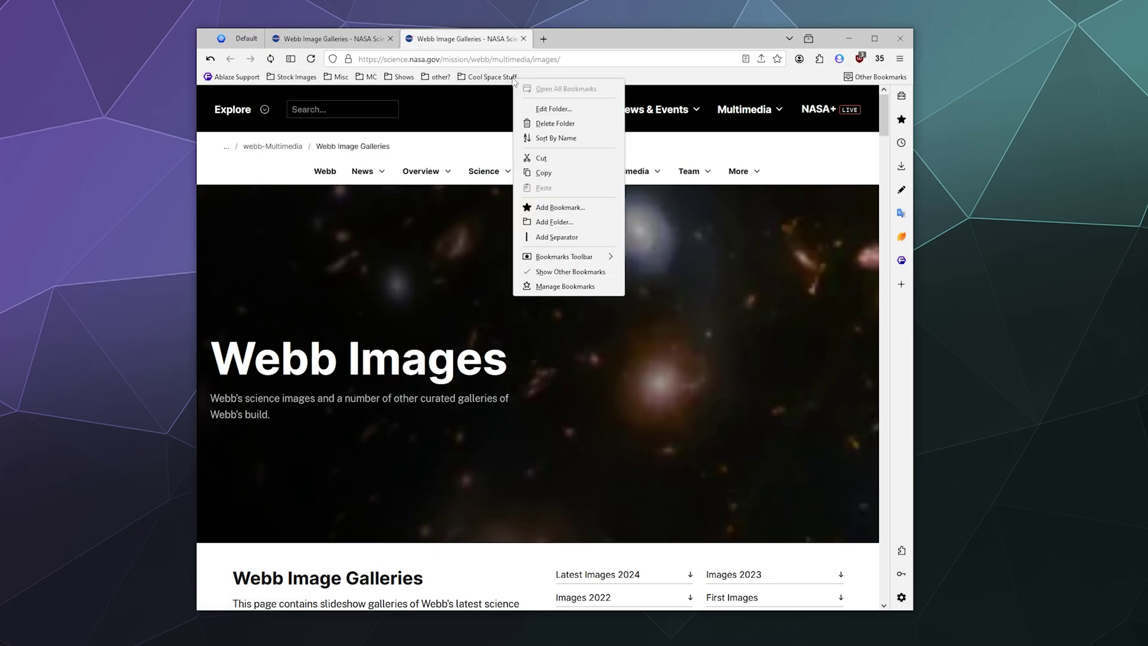
click(554, 125)
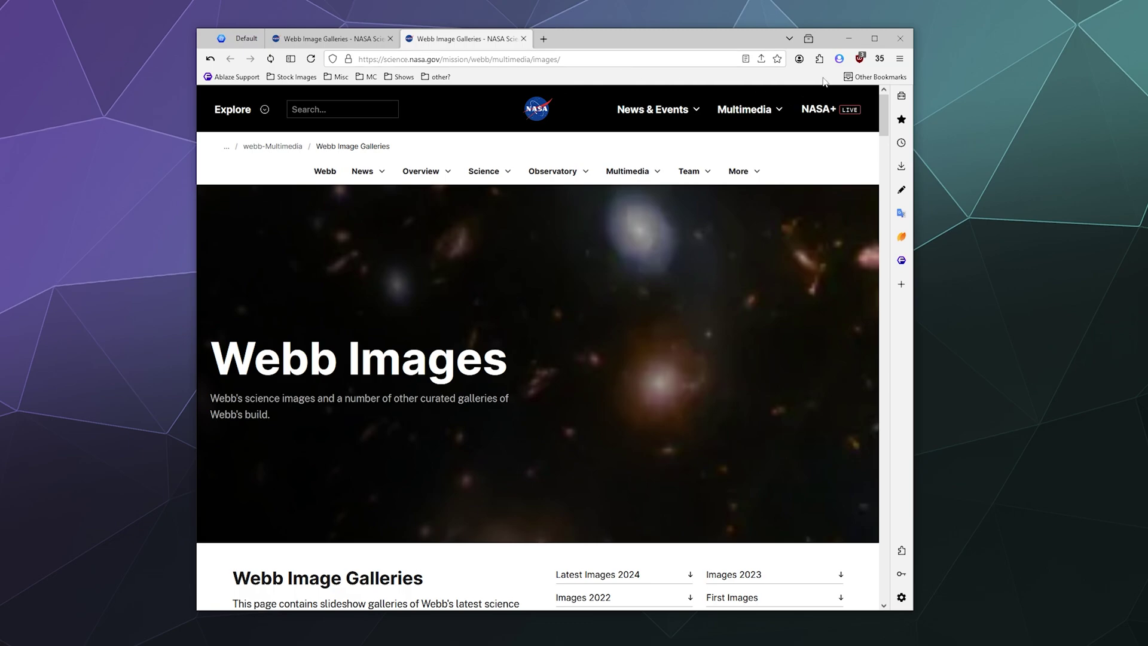
- Open the Library via the main menu's Bookmarks > Manage bookmarks
click(899, 59)
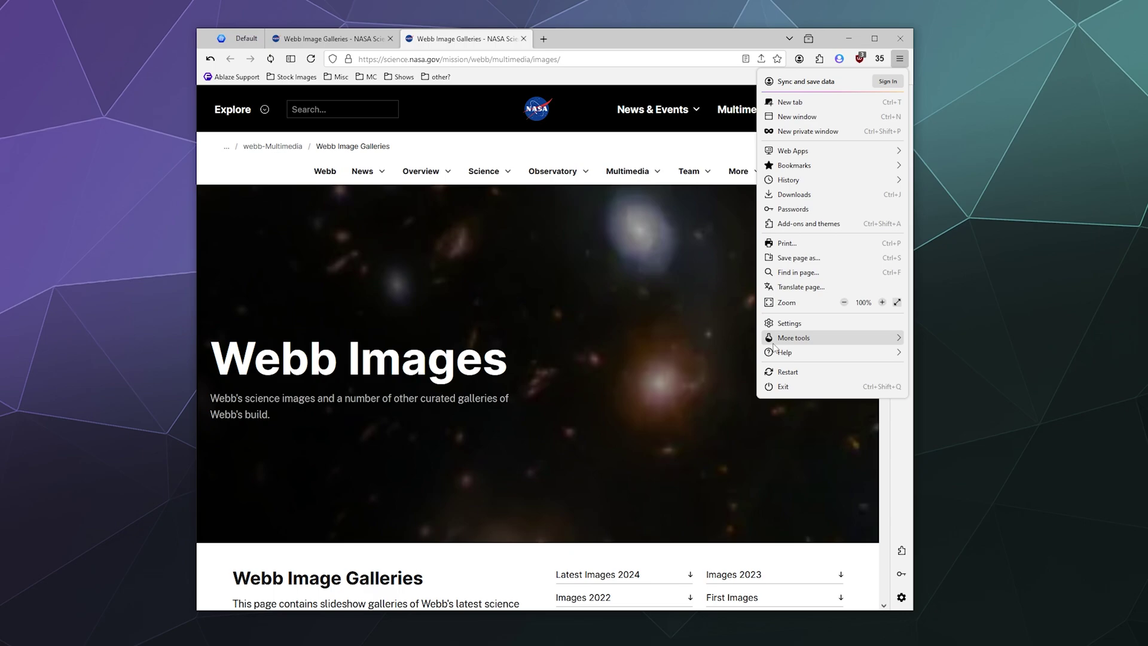
click(804, 166)
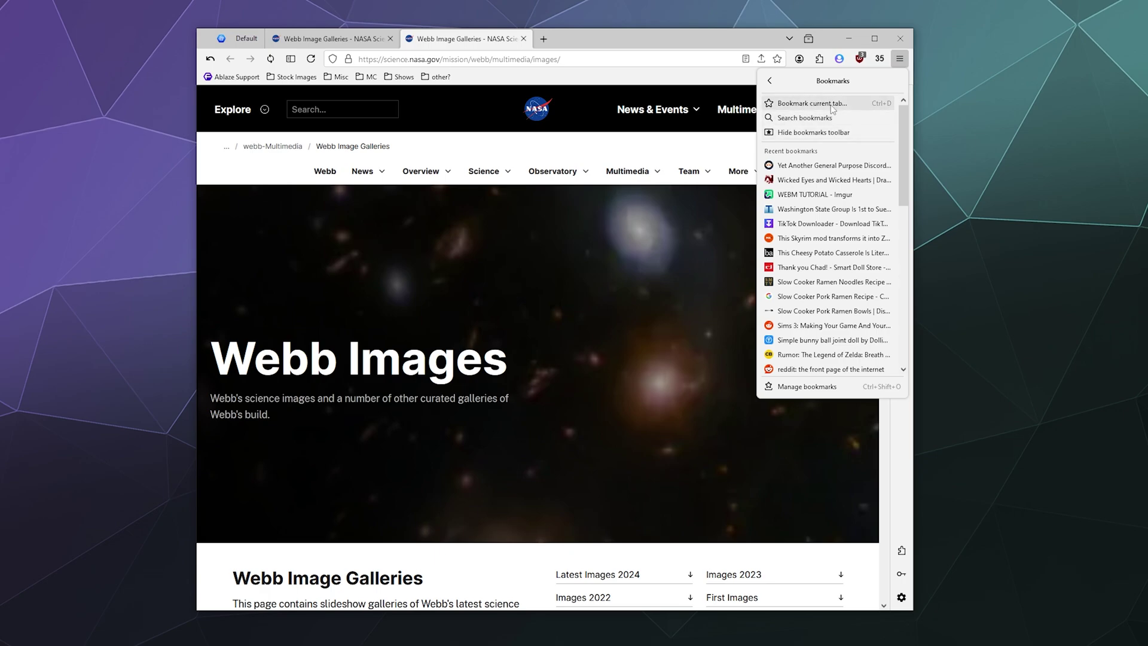
click(804, 387)
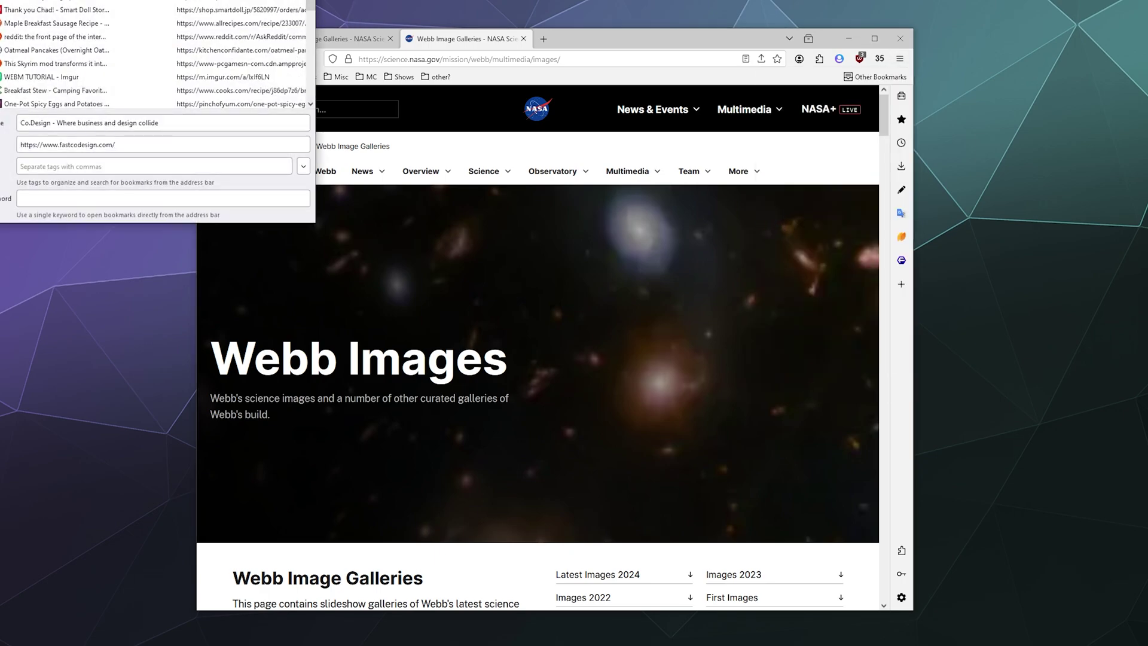
- Move the Library window fully onscreen and delete the Co.Design bookmark
drag(149, 0, 735, 166)
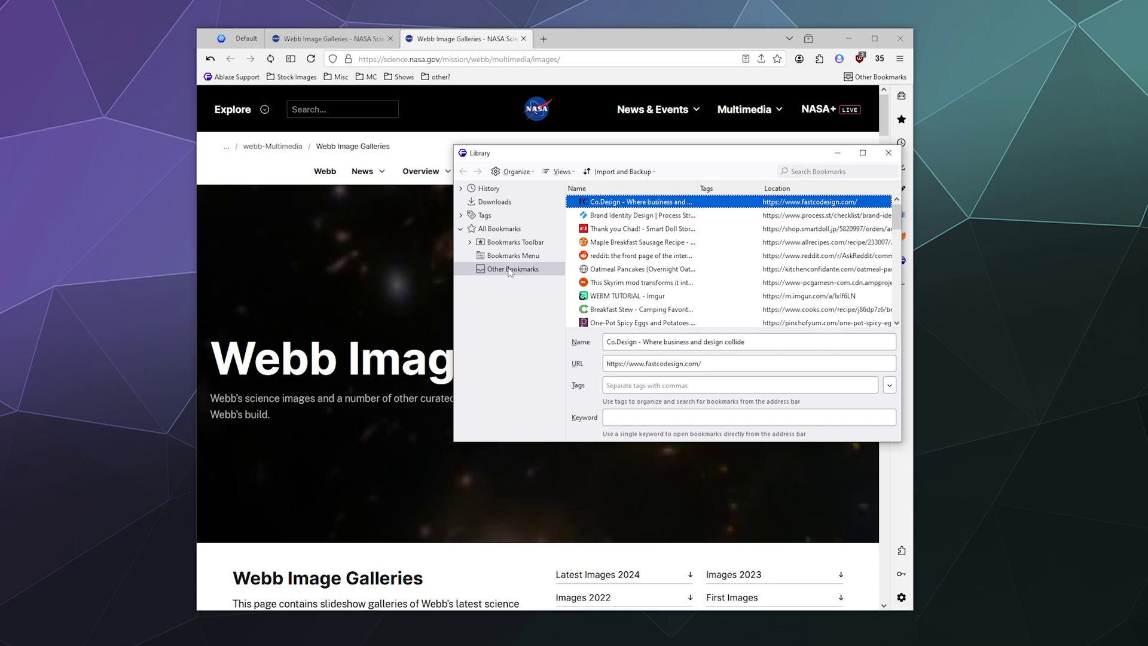
right_click(605, 203)
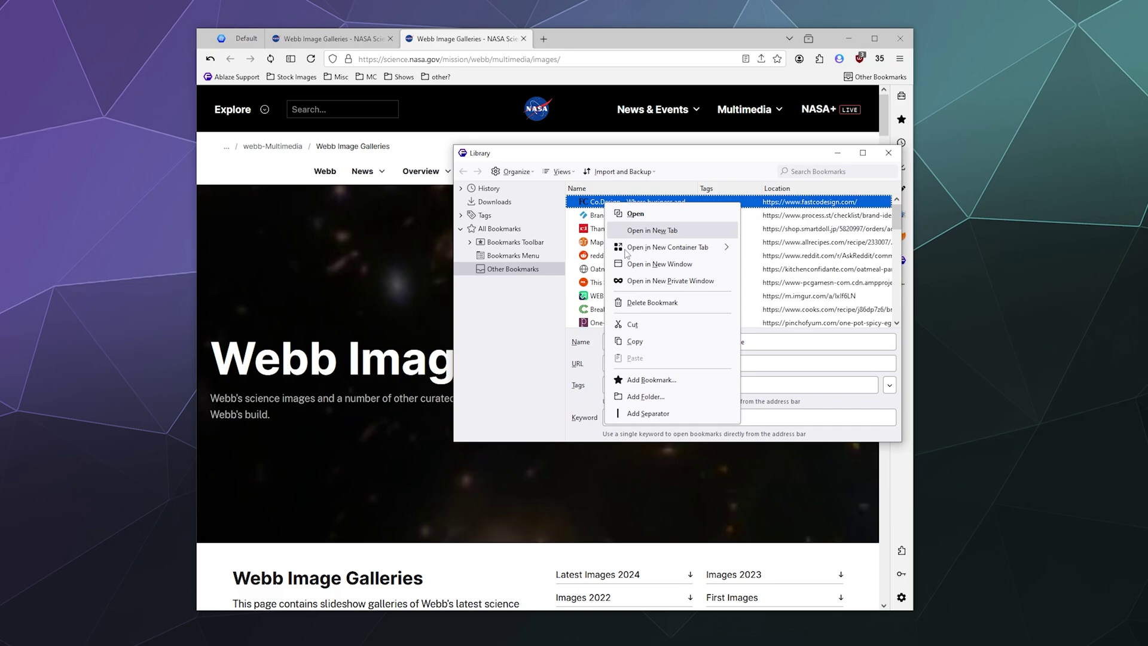
click(639, 304)
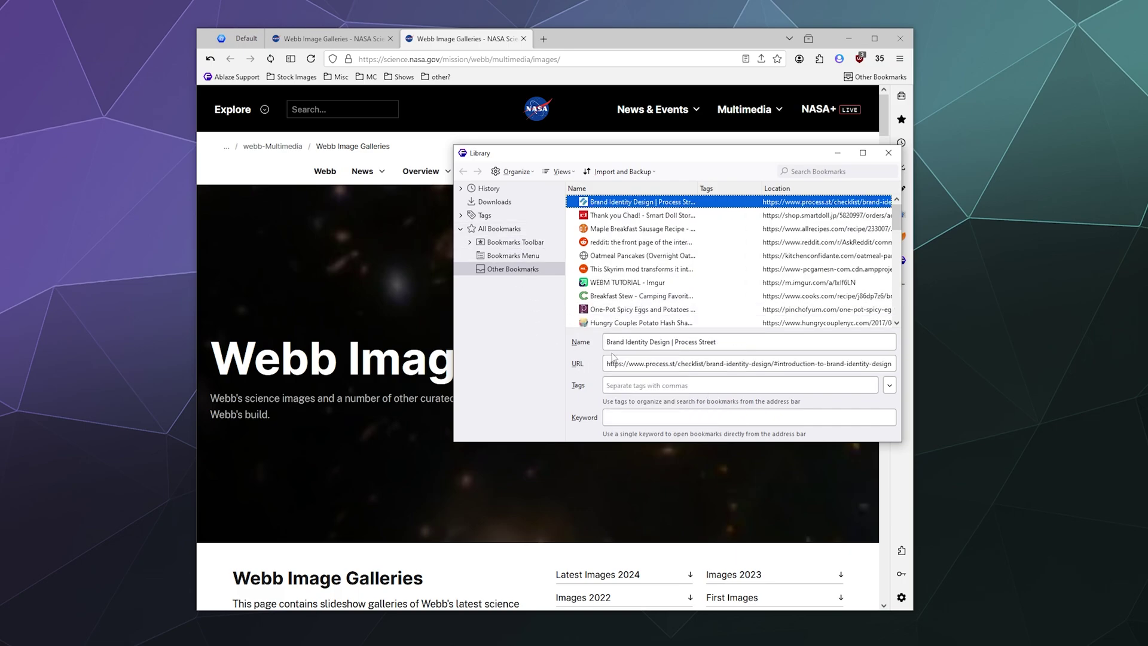
- Delete the Smart Doll store bookmark from Other Bookmarks
click(615, 229)
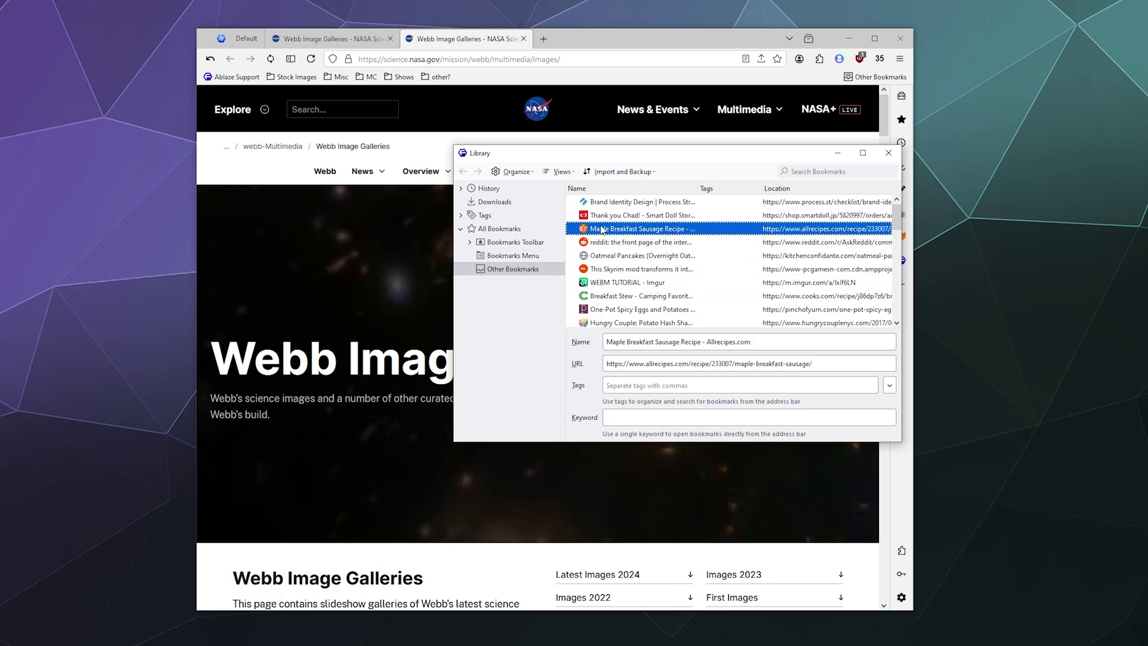
right_click(601, 217)
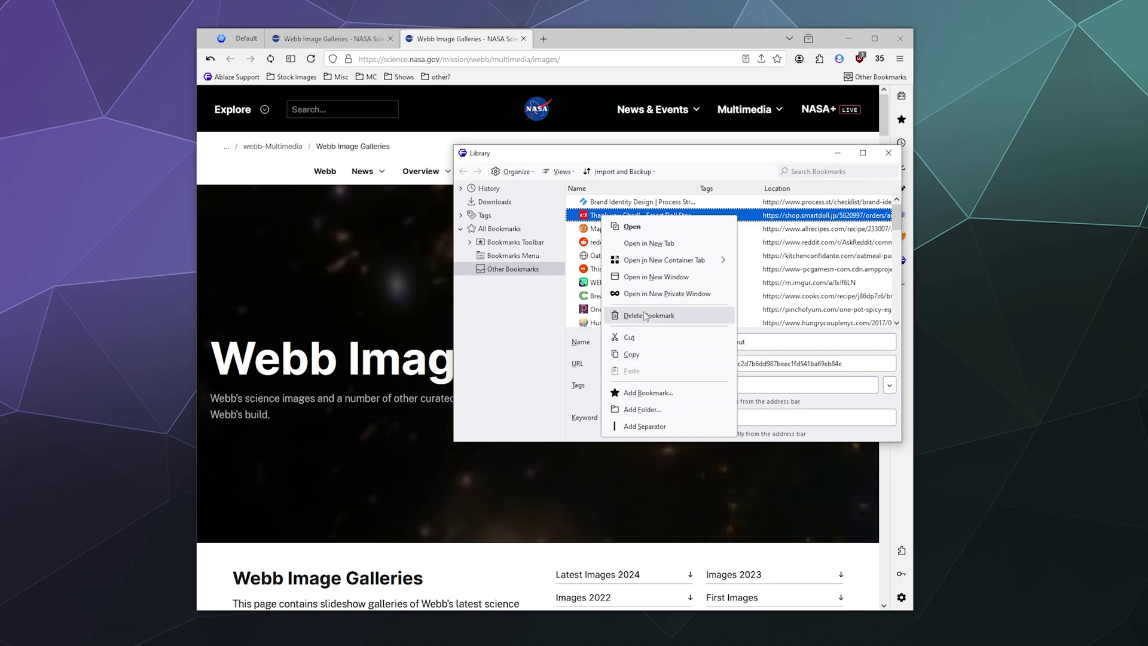
click(627, 316)
click(516, 360)
click(604, 242)
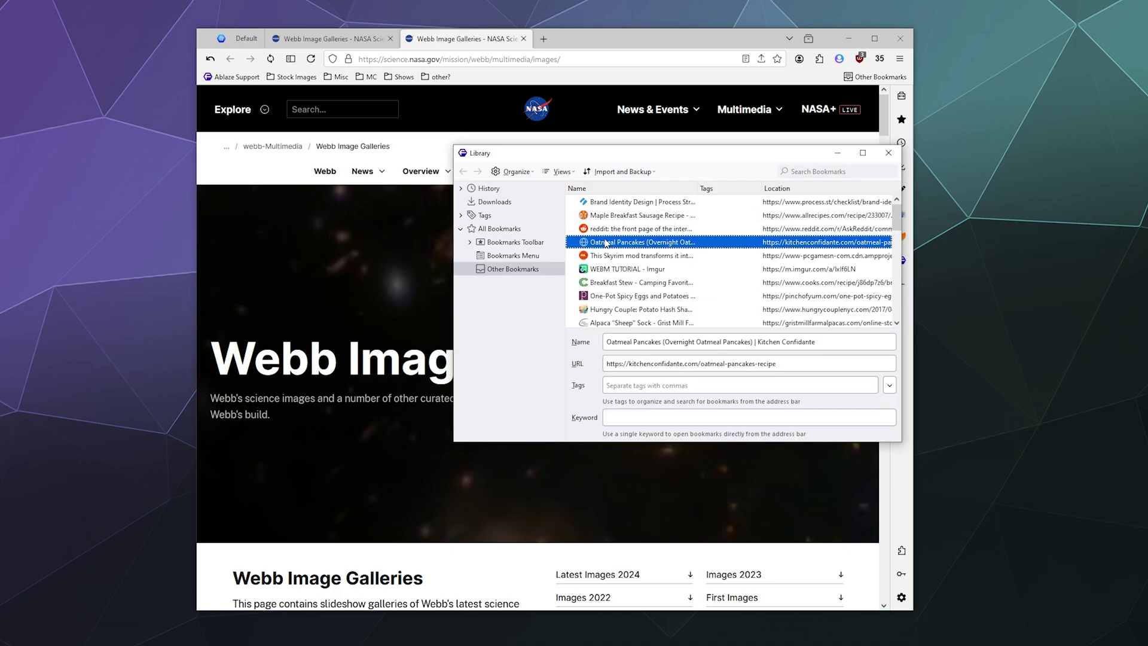
click(605, 216)
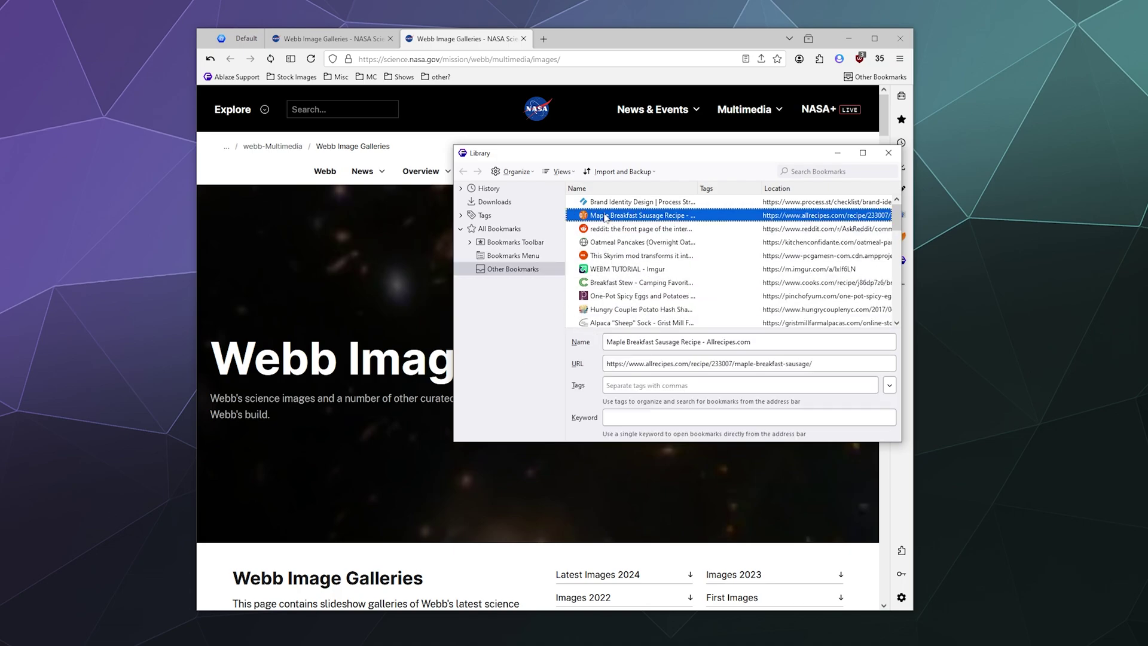
click(619, 389)
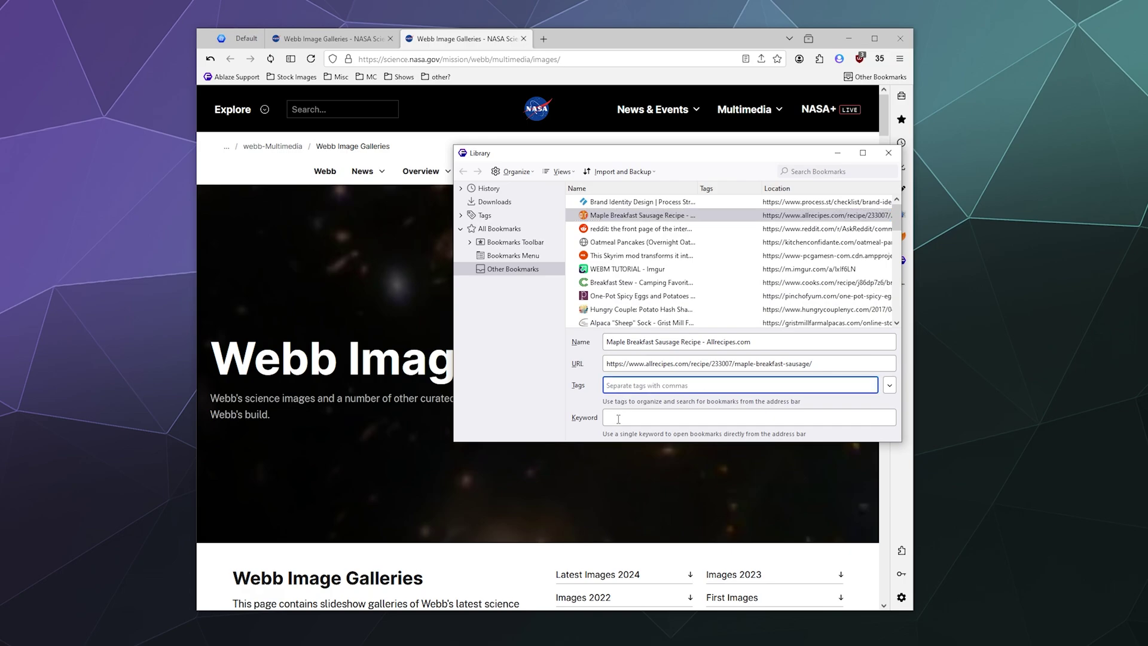
click(618, 419)
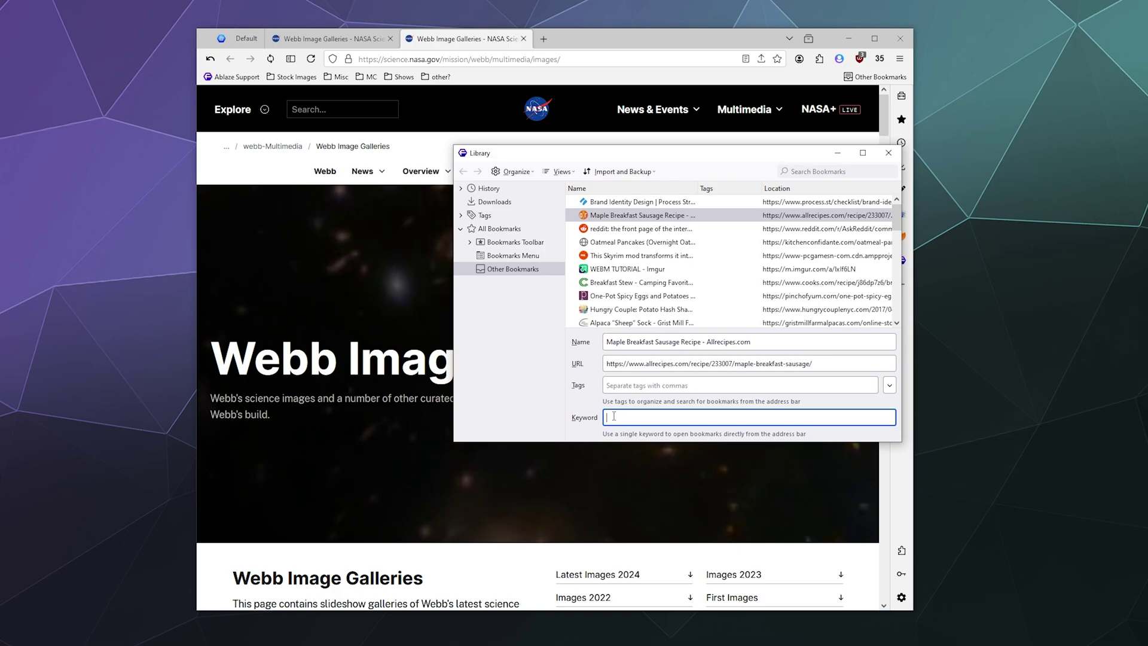
click(625, 340)
drag(752, 342, 605, 341)
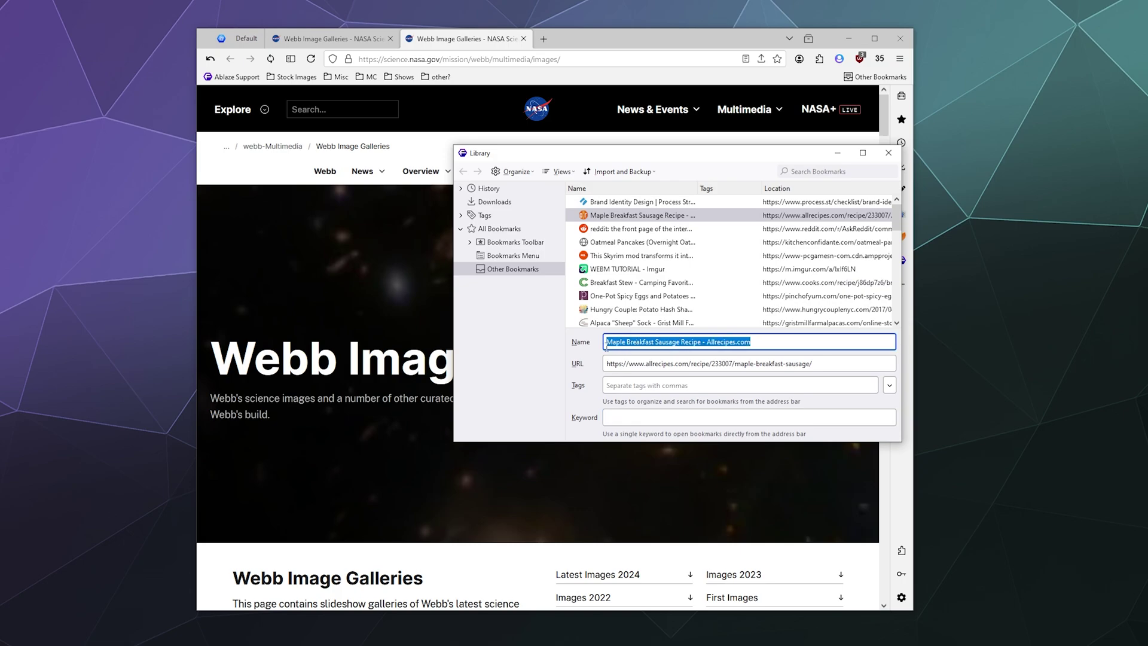
right_click(596, 219)
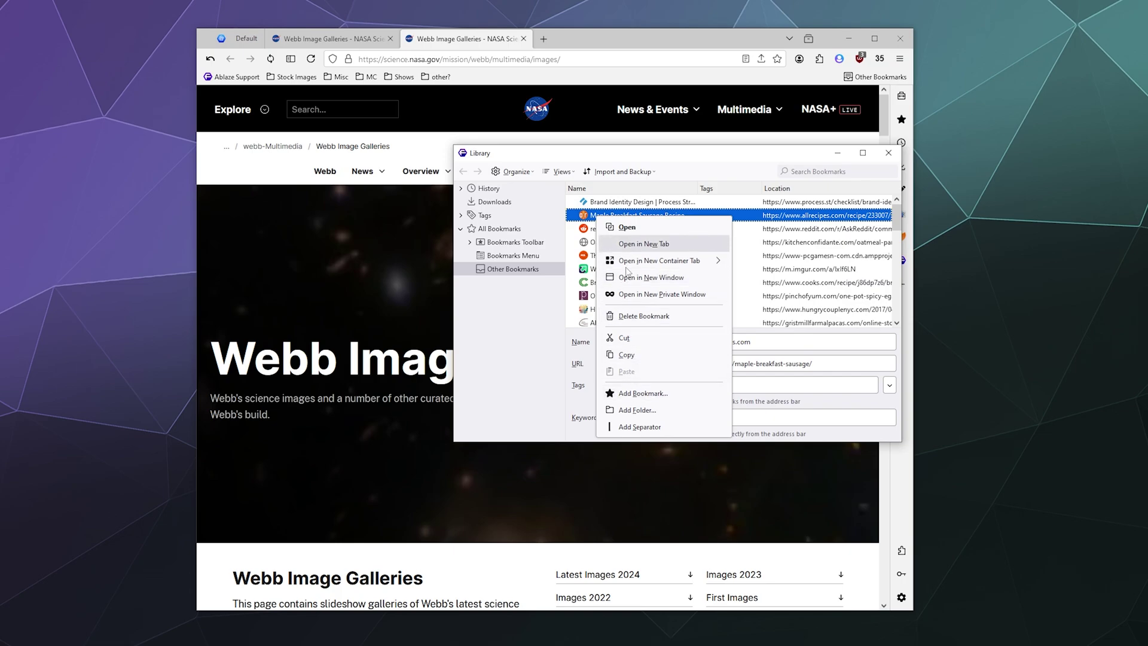
- Save the current Webb Image Galleries address as a new Website sidebar panel
click(524, 381)
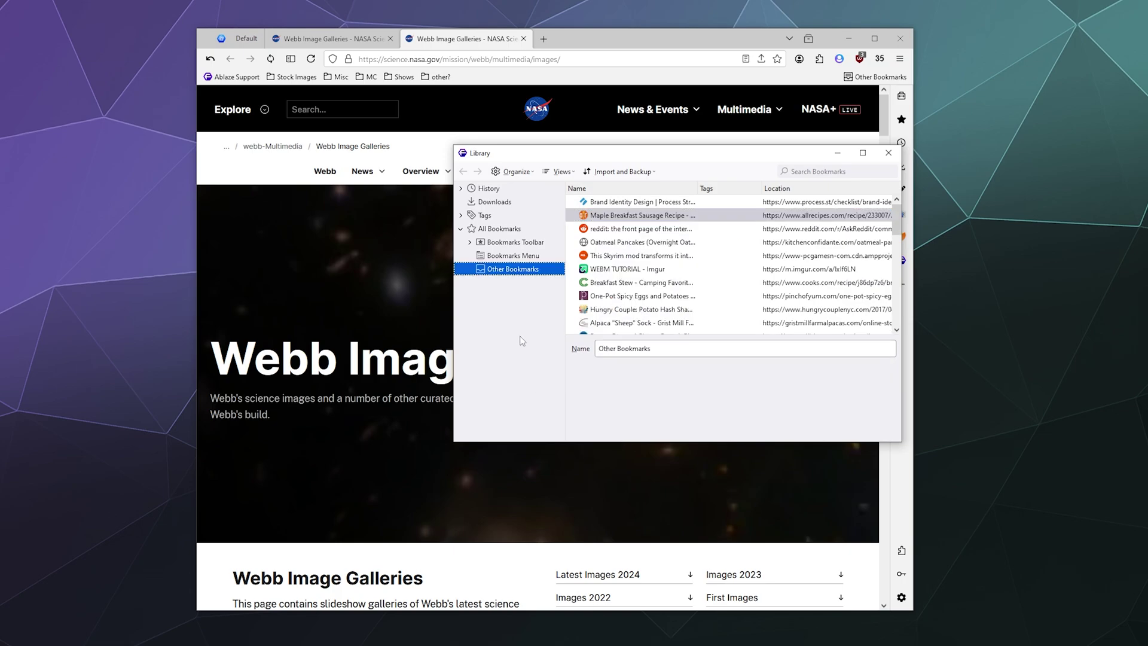
drag(597, 155, 420, 153)
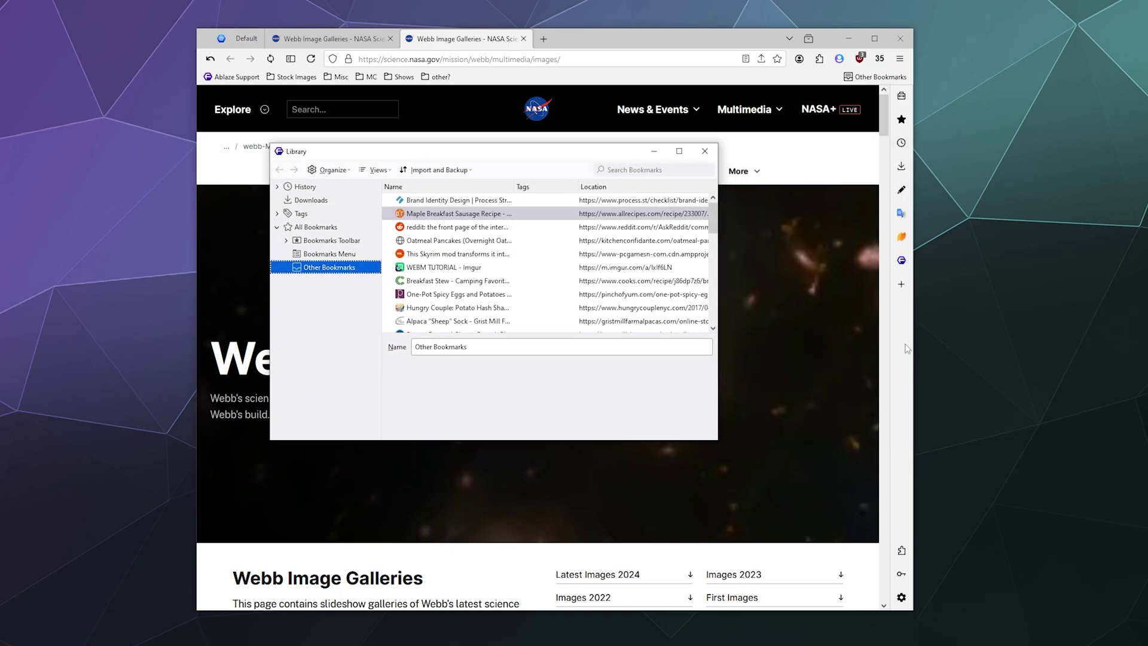
click(902, 286)
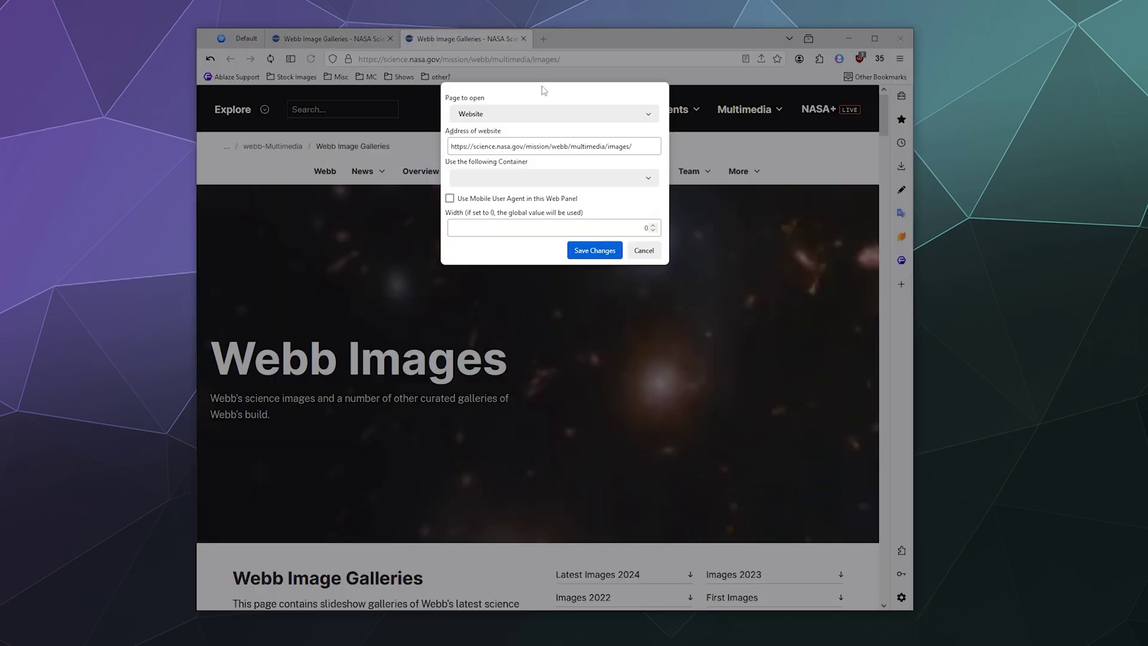
click(490, 114)
click(490, 130)
click(586, 250)
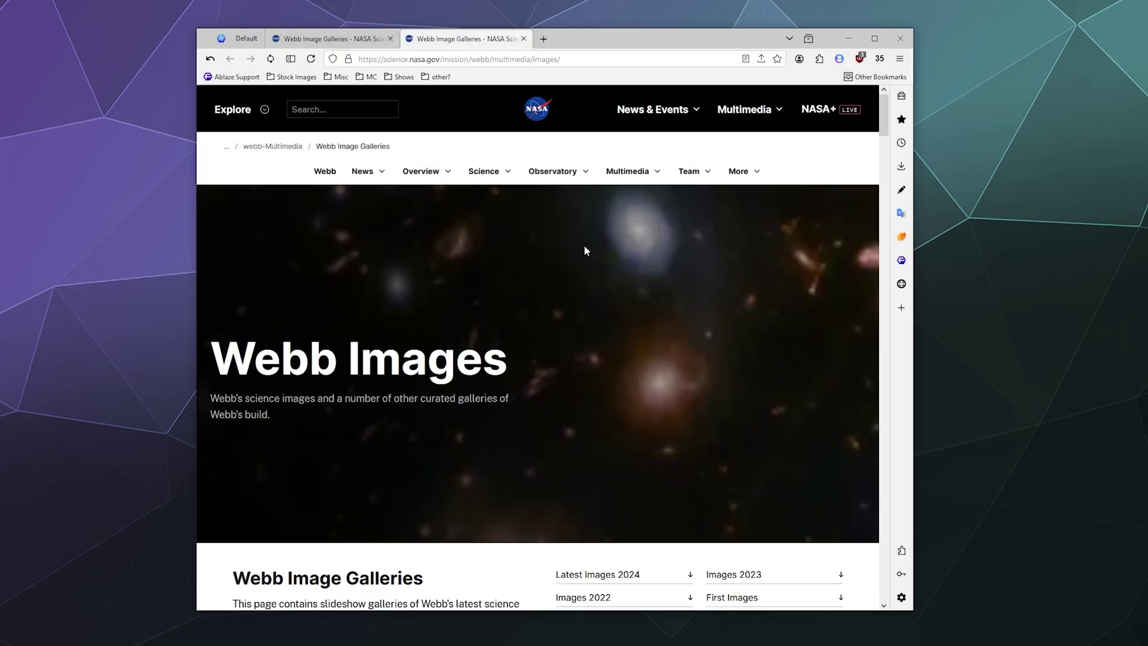
- Open and widen the Webb Images panel, then delete it from the sidebar
click(906, 290)
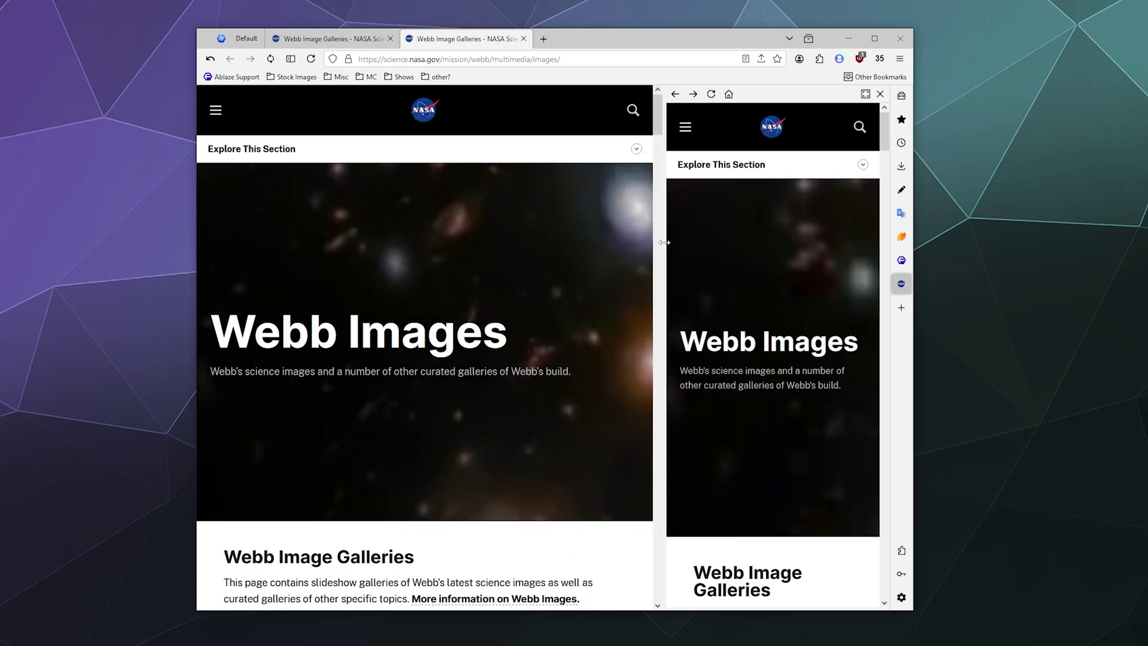
drag(661, 245, 642, 277)
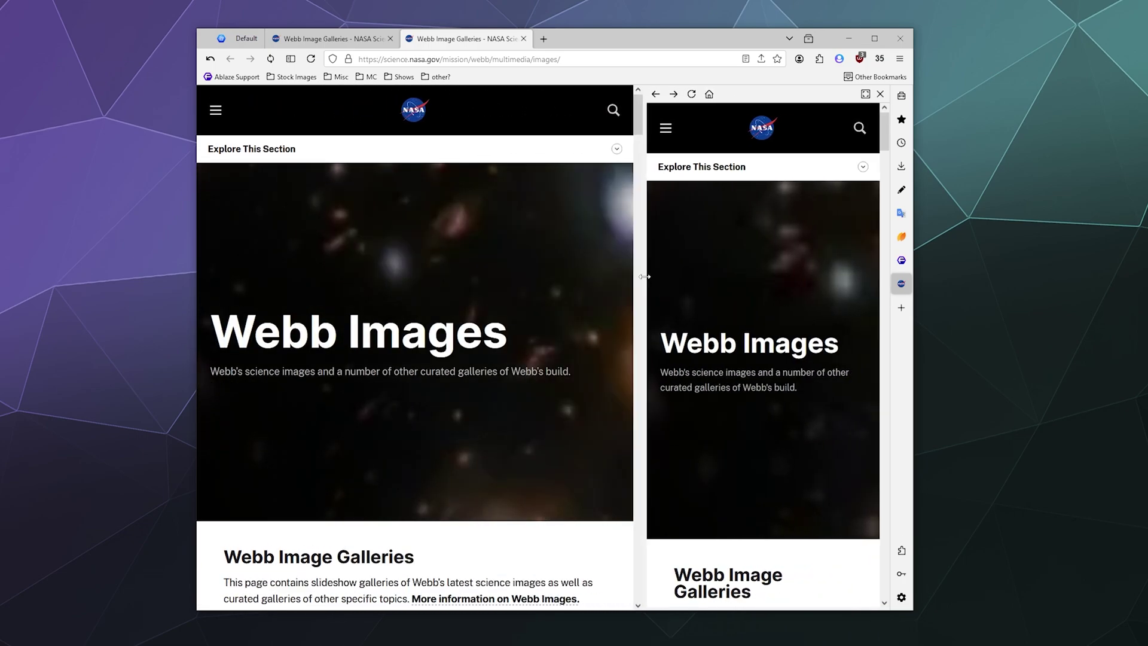
right_click(900, 284)
click(927, 366)
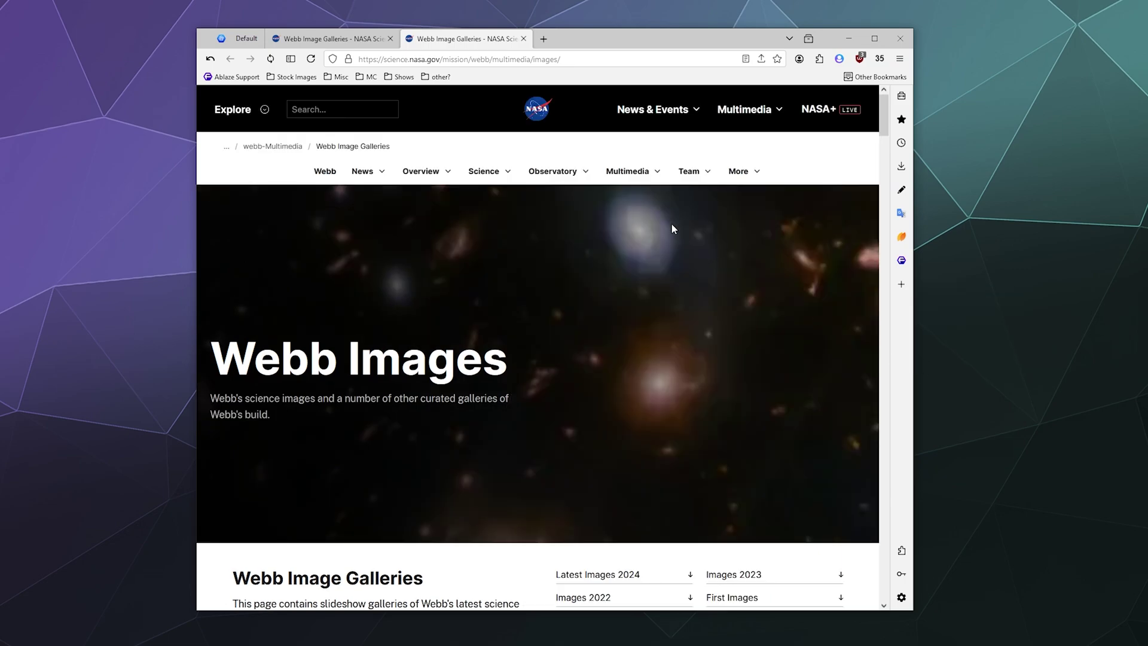